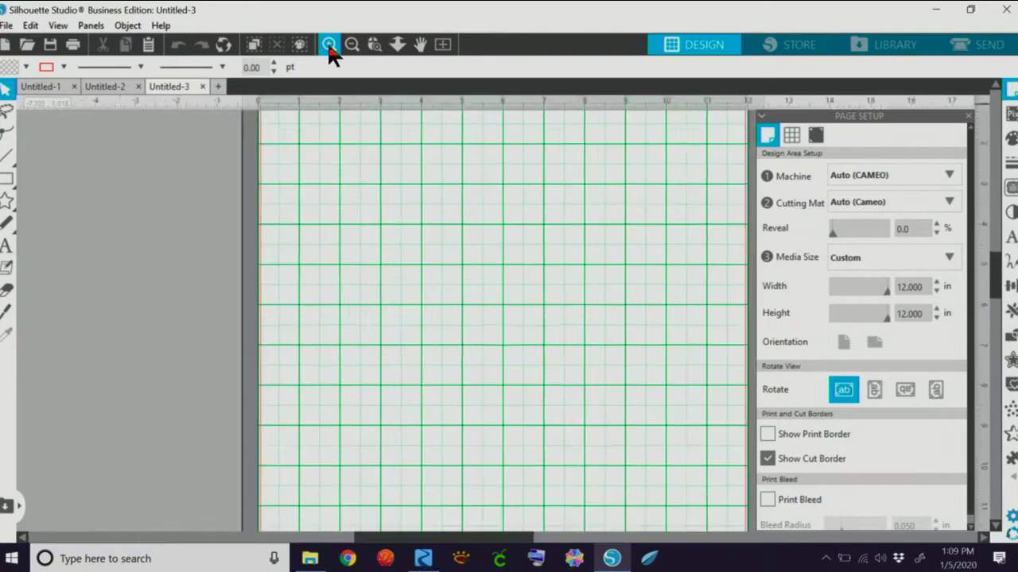
# Step: Close the Page Setup panel so the whole cutting mat is unobstructed
pyautogui.click(326, 44)
pyautogui.click(327, 45)
pyautogui.click(352, 46)
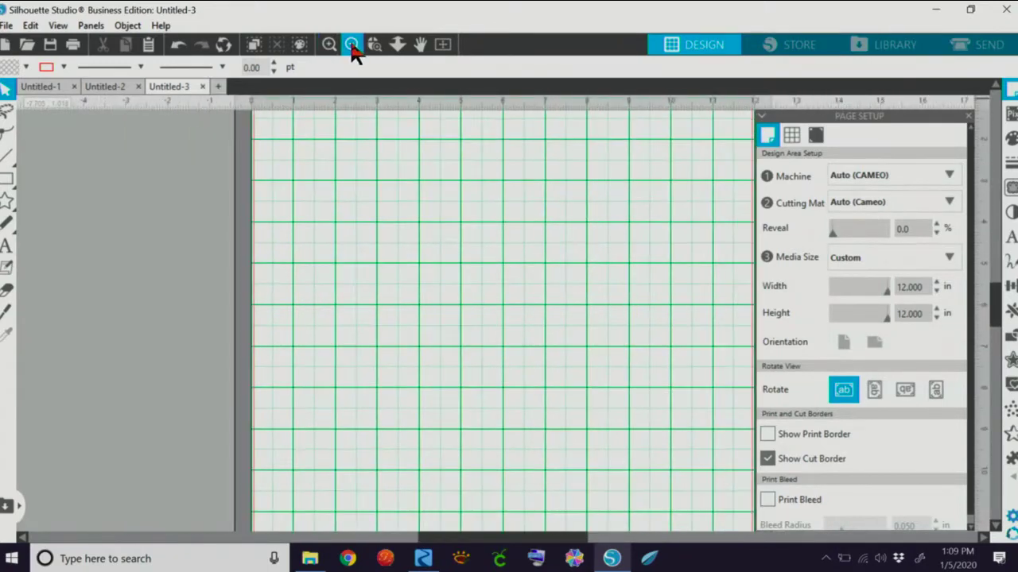
pyautogui.click(353, 45)
pyautogui.click(352, 45)
pyautogui.moveTo(435, 539); pyautogui.dragTo(454, 504)
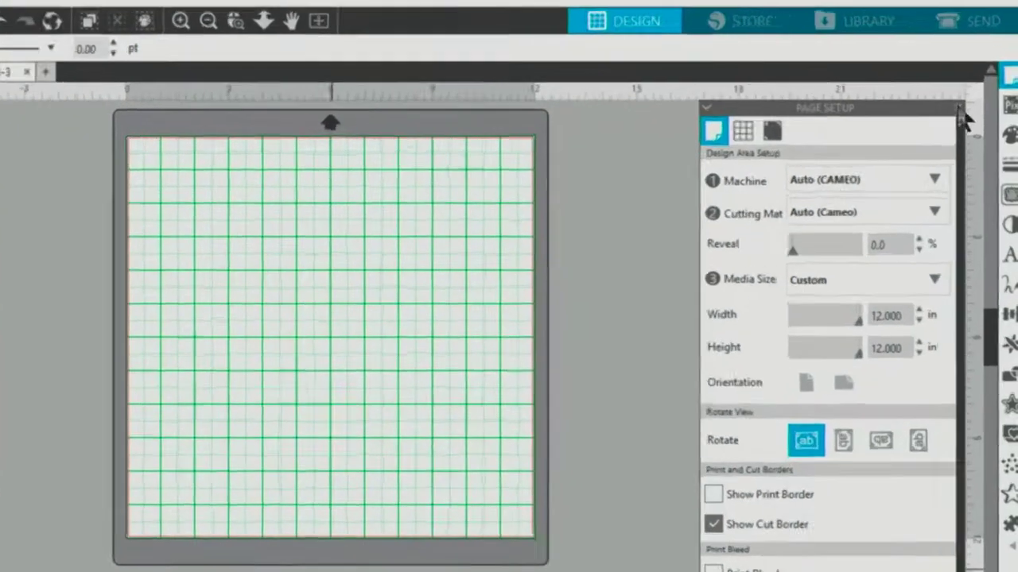
pyautogui.click(967, 117)
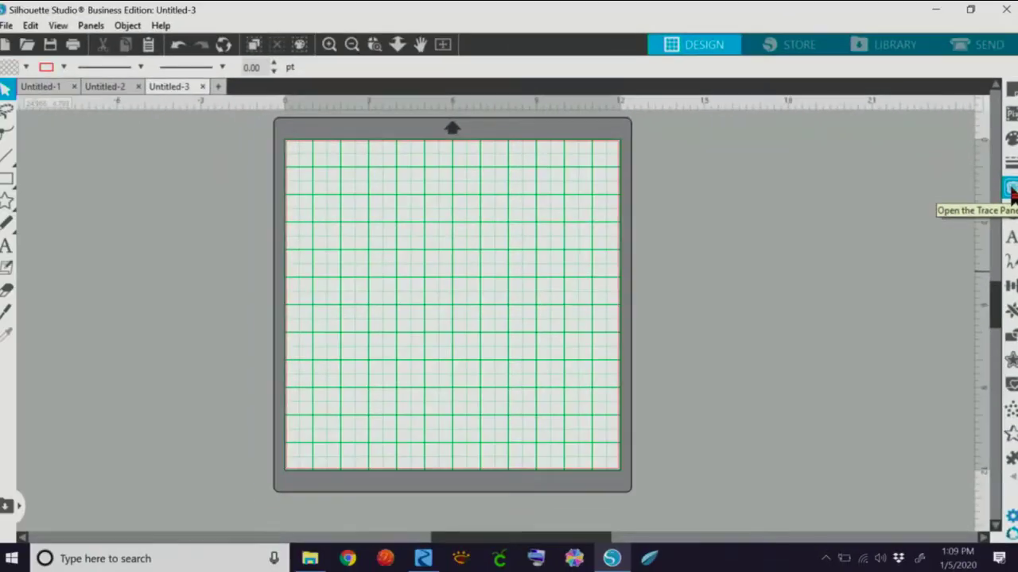
# Step: Open the Grad cap image from the Shapes folder inside the Dropbox Documents > Pictures folder
pyautogui.click(27, 46)
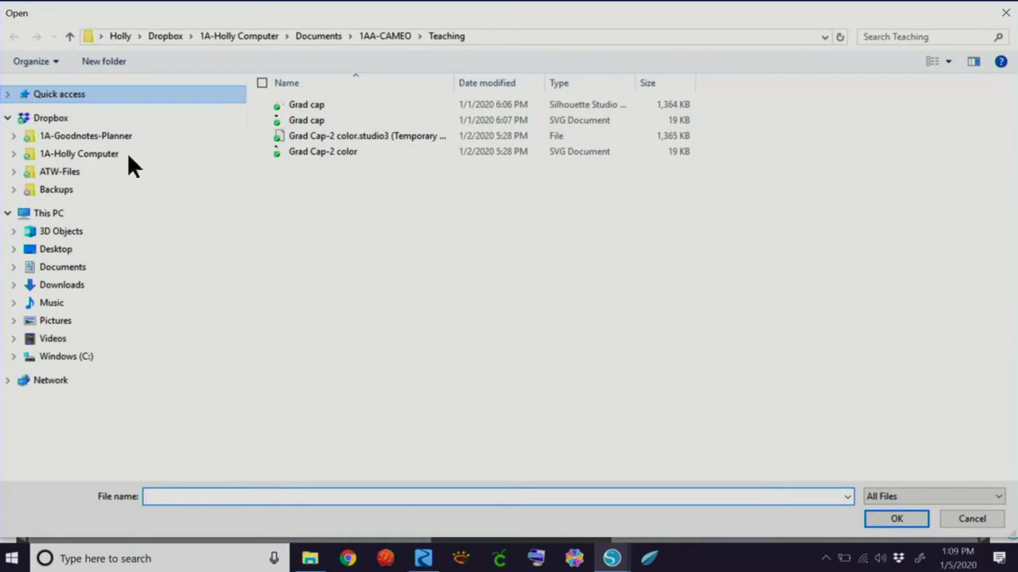
pyautogui.click(106, 159)
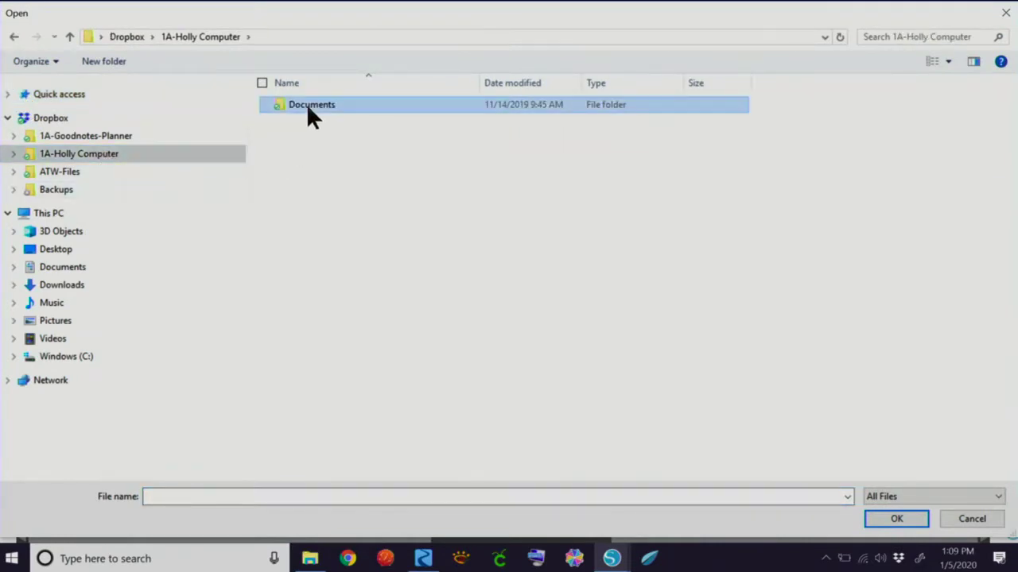
pyautogui.doubleClick(307, 104)
pyautogui.doubleClick(303, 214)
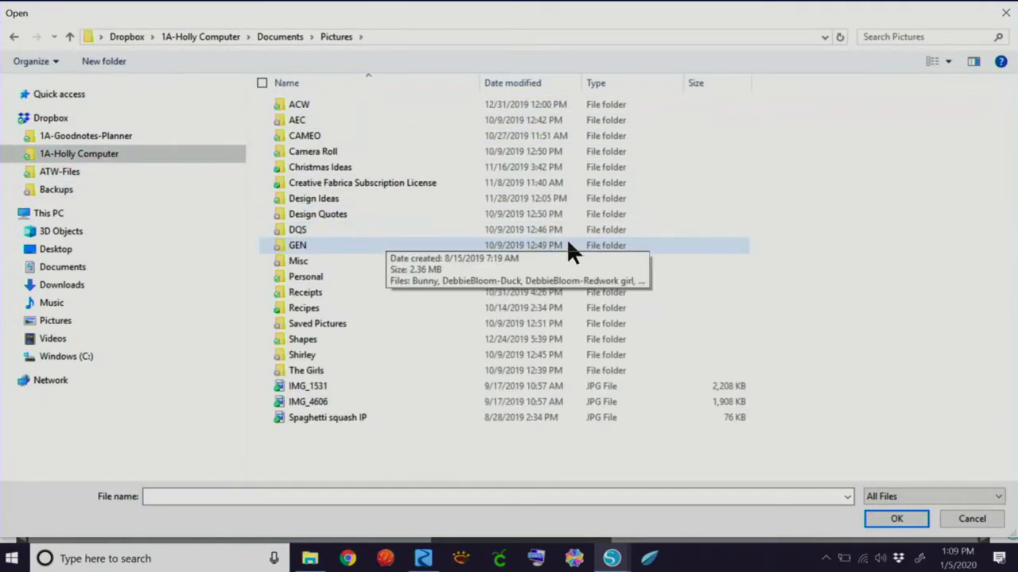
pyautogui.doubleClick(306, 340)
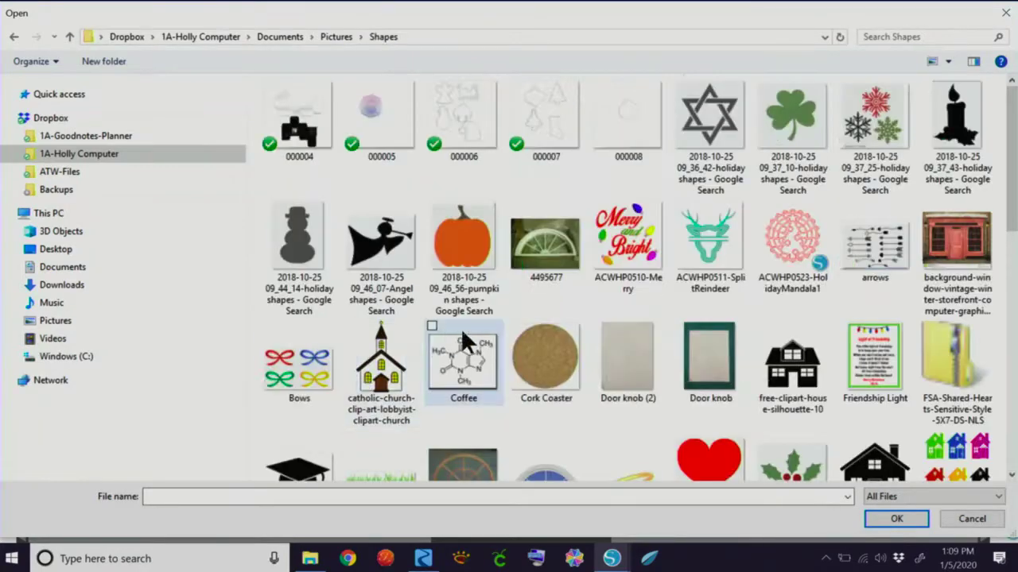
pyautogui.scroll(-2, 947, 263)
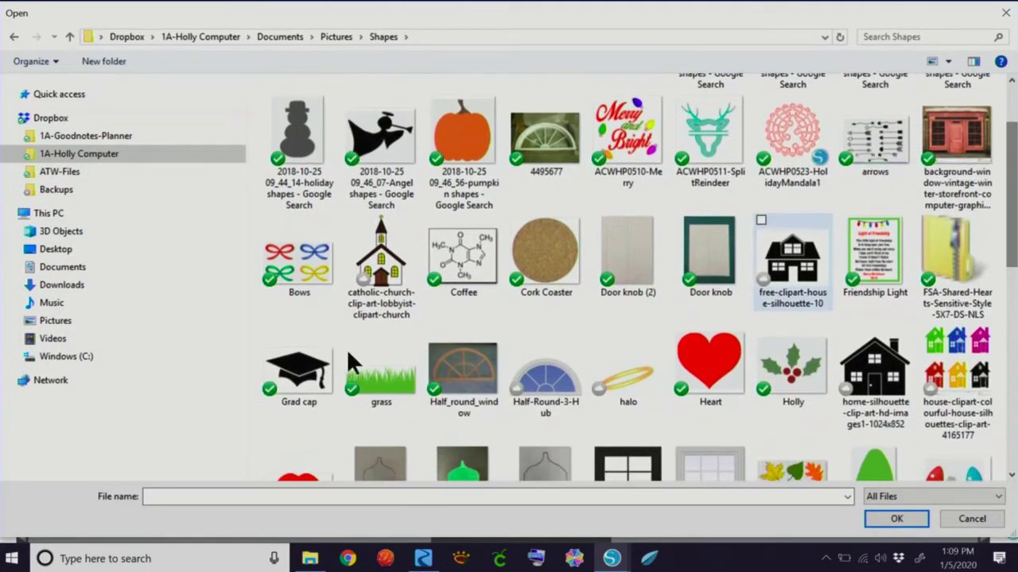
pyautogui.click(301, 371)
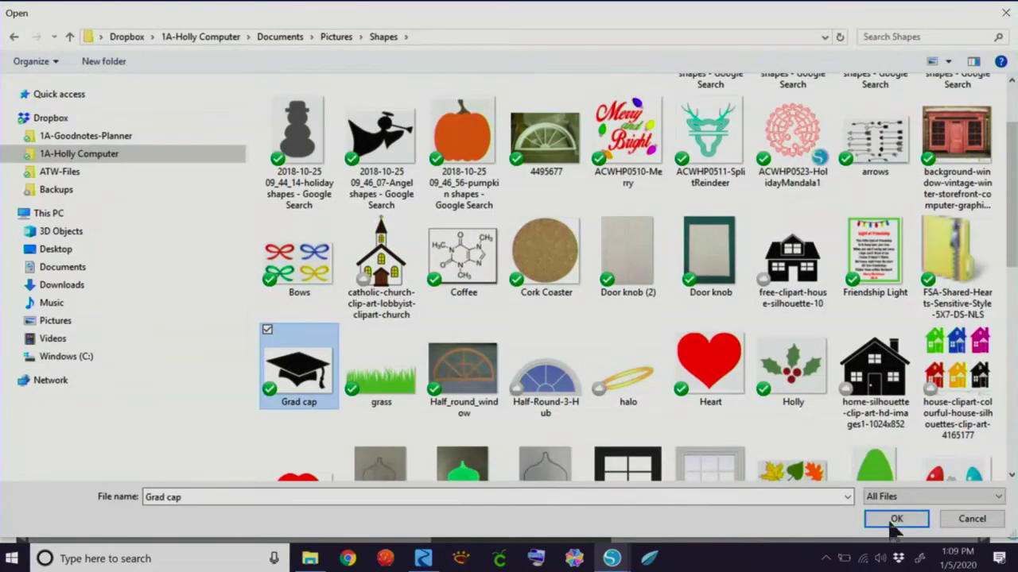
pyautogui.click(893, 521)
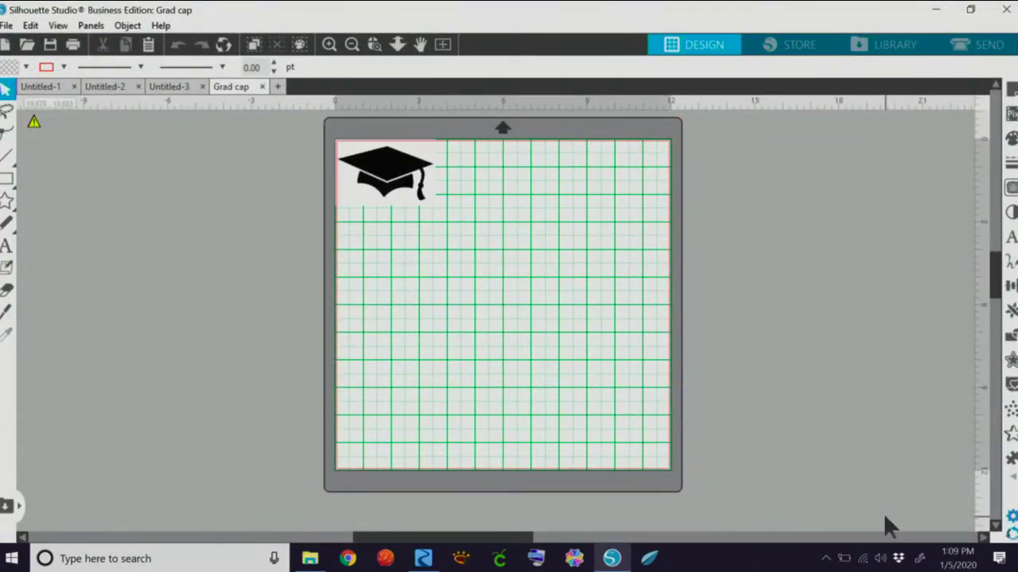
# Step: Move the graduation cap image to about 4 in from the mat's left edge and 2 in below its top edge
pyautogui.click(328, 45)
pyautogui.click(329, 45)
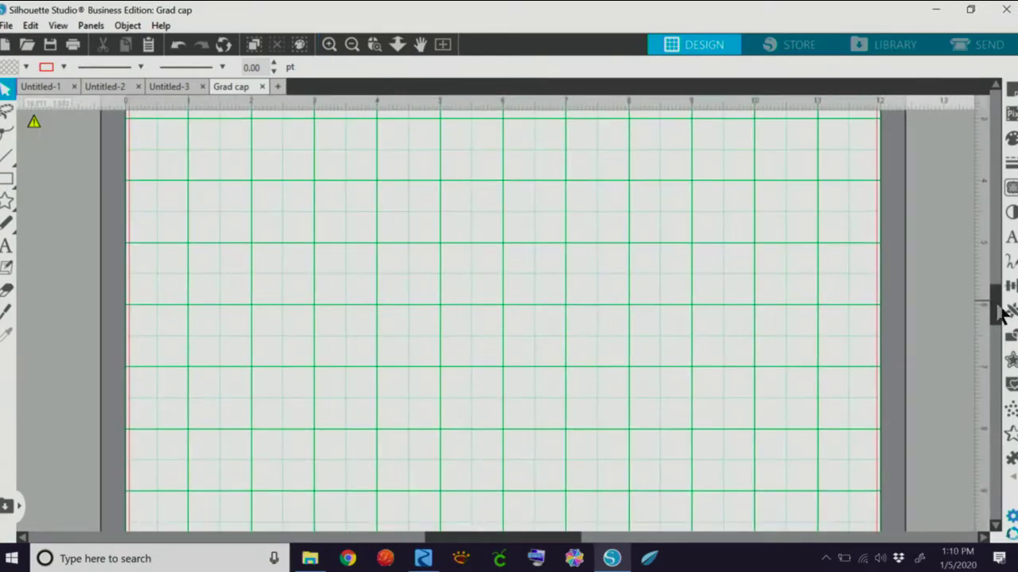
pyautogui.moveTo(994, 307); pyautogui.dragTo(993, 268)
pyautogui.moveTo(504, 540); pyautogui.dragTo(496, 538)
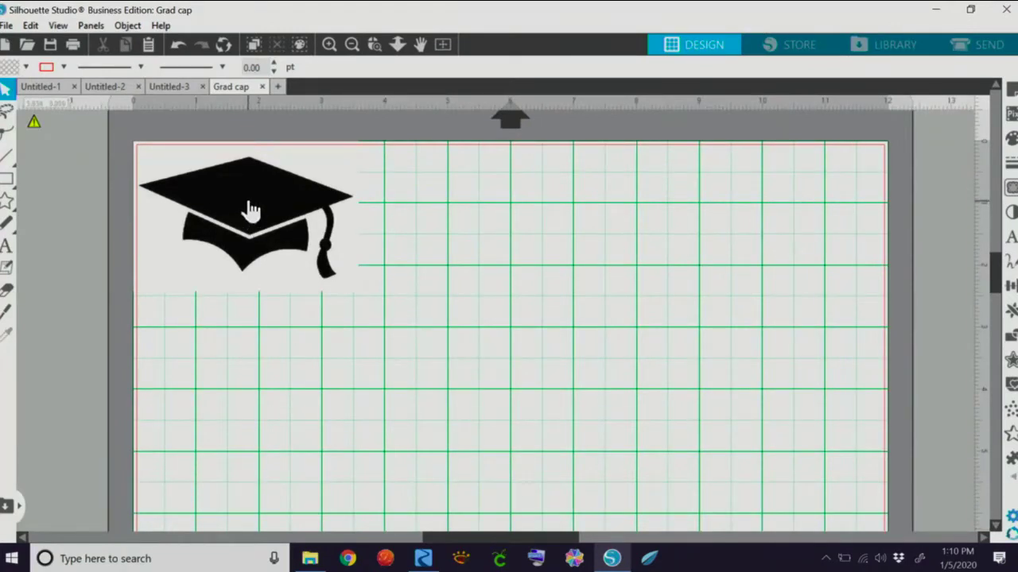
pyautogui.moveTo(247, 203); pyautogui.dragTo(498, 336)
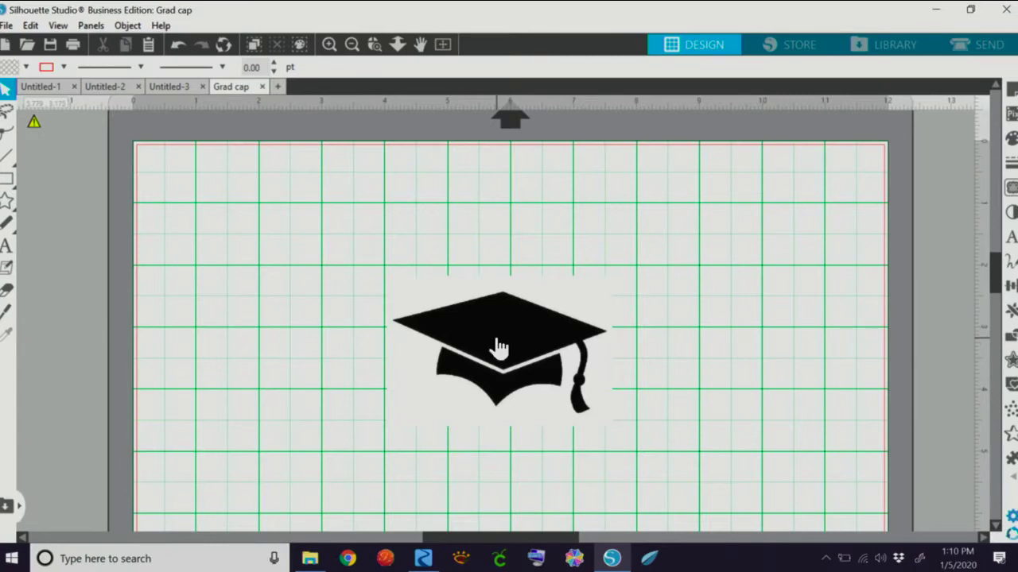
# Step: Select a trace area that encloses the whole graduation cap image
pyautogui.click(1011, 188)
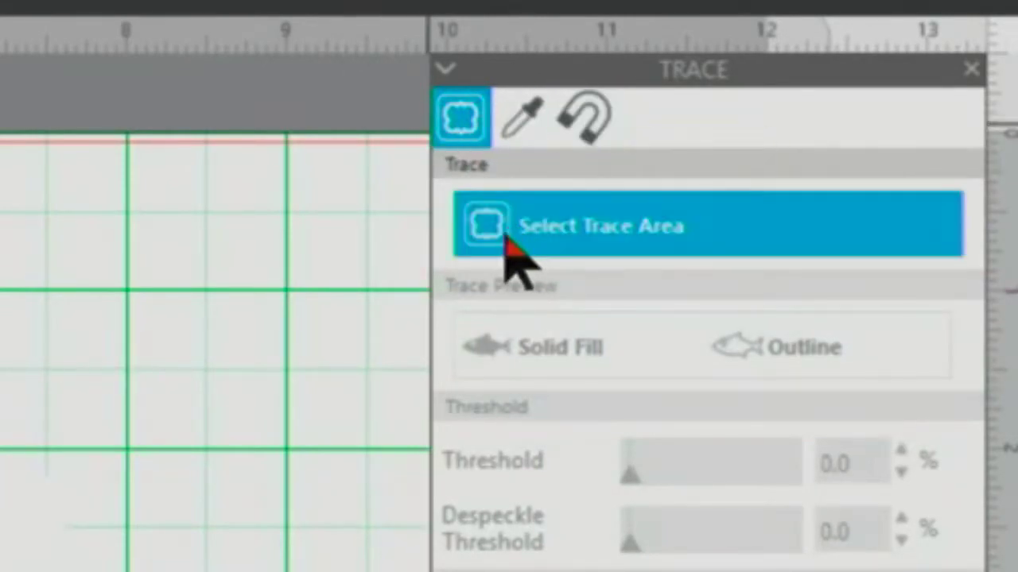
pyautogui.click(549, 225)
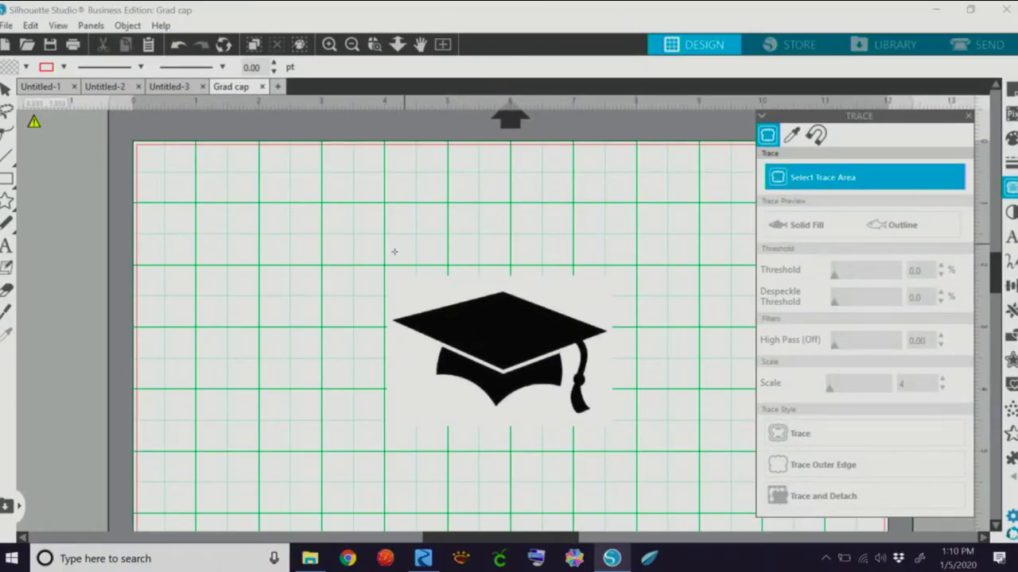
pyautogui.moveTo(370, 253)
pyautogui.mouseDown()
pyautogui.moveTo(481, 363)
pyautogui.moveTo(550, 412)
pyautogui.moveTo(643, 451)
pyautogui.mouseUp()
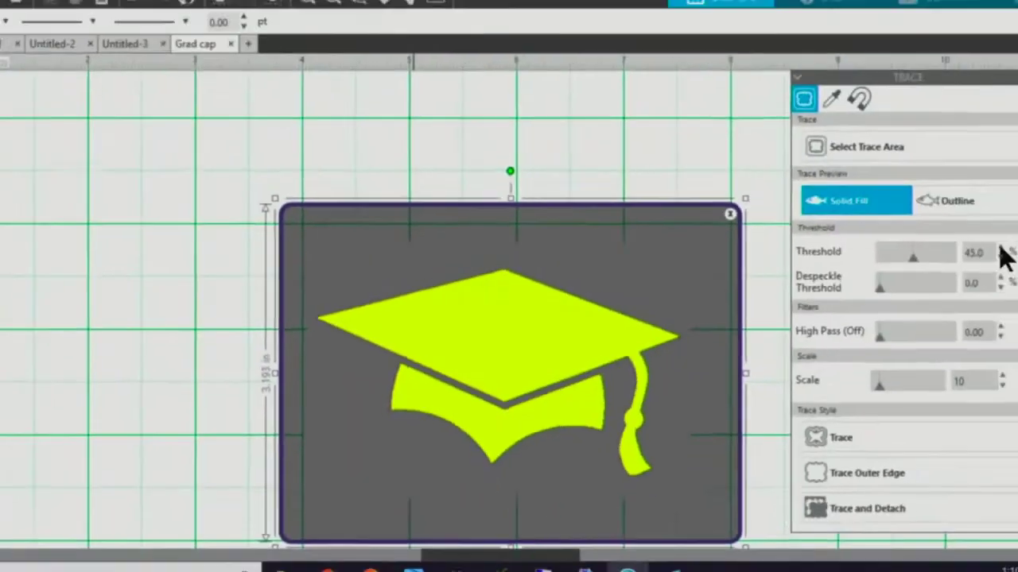
# Step: Set the trace threshold to 48% and the despeckle threshold to 4%
pyautogui.click(1001, 245)
pyautogui.click(1001, 245)
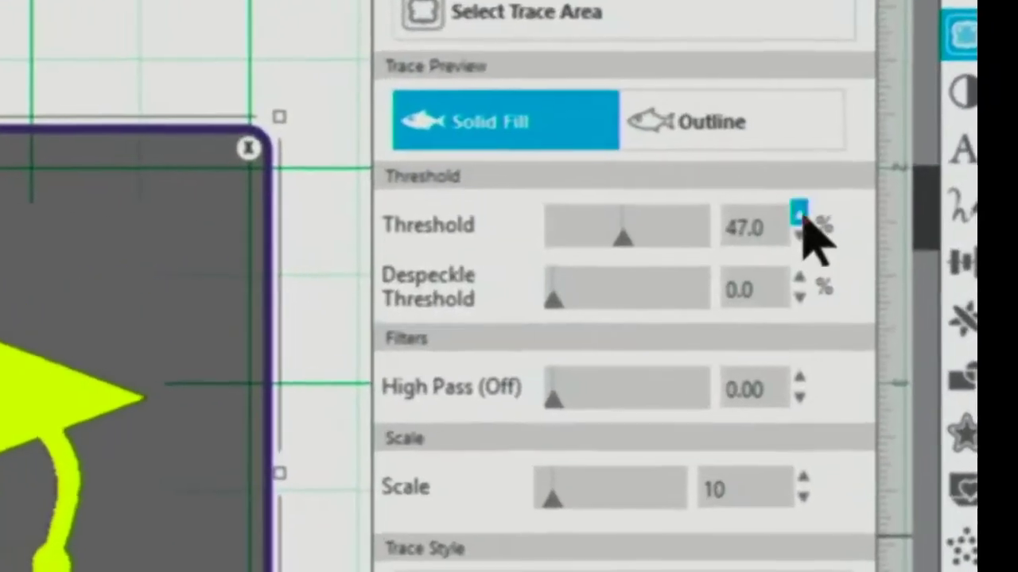
pyautogui.click(799, 213)
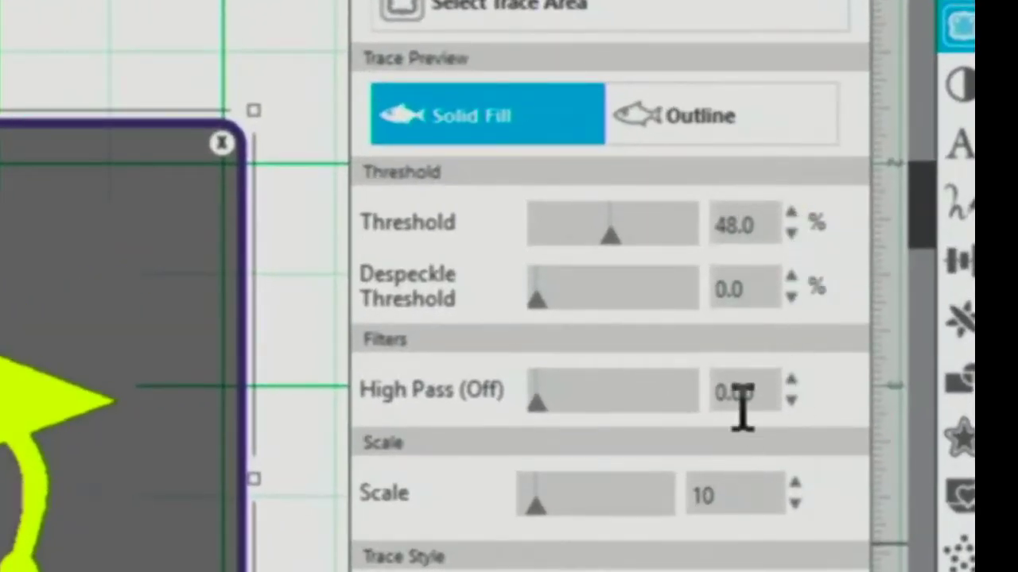
pyautogui.click(791, 278)
pyautogui.click(793, 279)
pyautogui.click(791, 278)
pyautogui.click(791, 277)
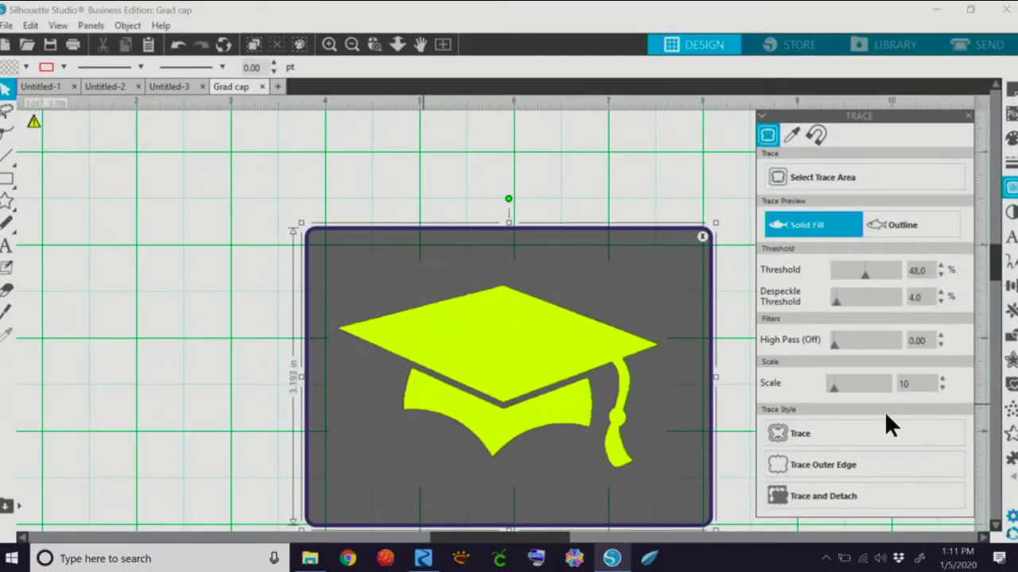
# Step: Trace the graduation cap with the standard Trace style and move the original image off the mat to the left
pyautogui.click(793, 432)
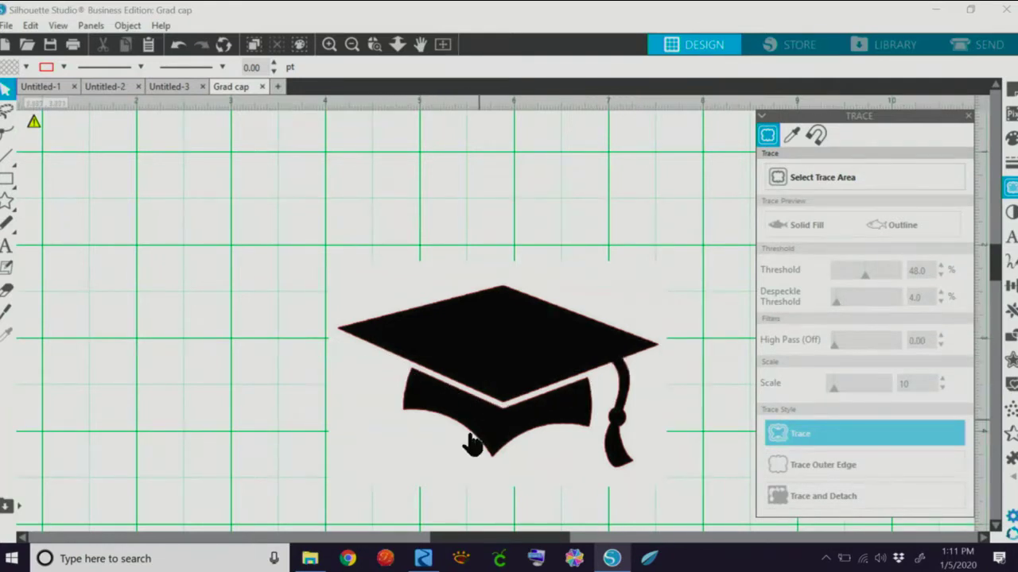
pyautogui.moveTo(510, 361)
pyautogui.mouseDown()
pyautogui.moveTo(24, 311)
pyautogui.moveTo(6, 295)
pyautogui.mouseUp()
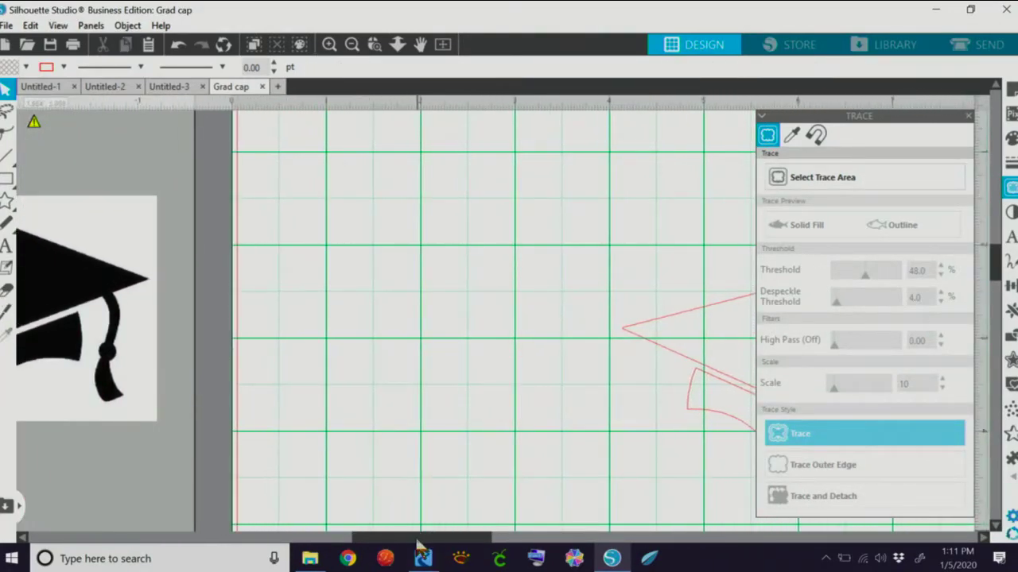
# Step: Select the traced cap outline and show its edit points
pyautogui.moveTo(380, 544); pyautogui.dragTo(480, 540)
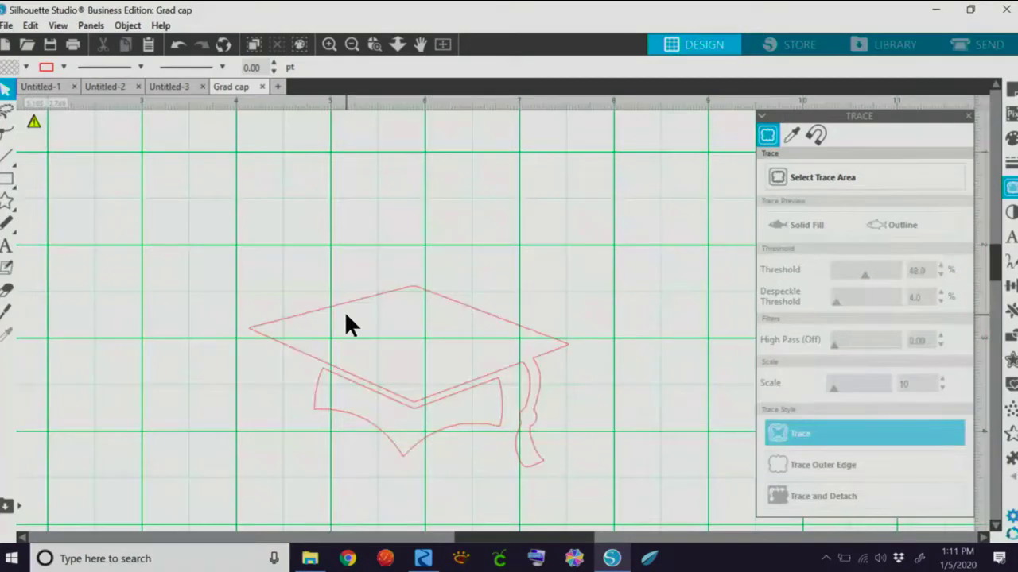
pyautogui.click(329, 44)
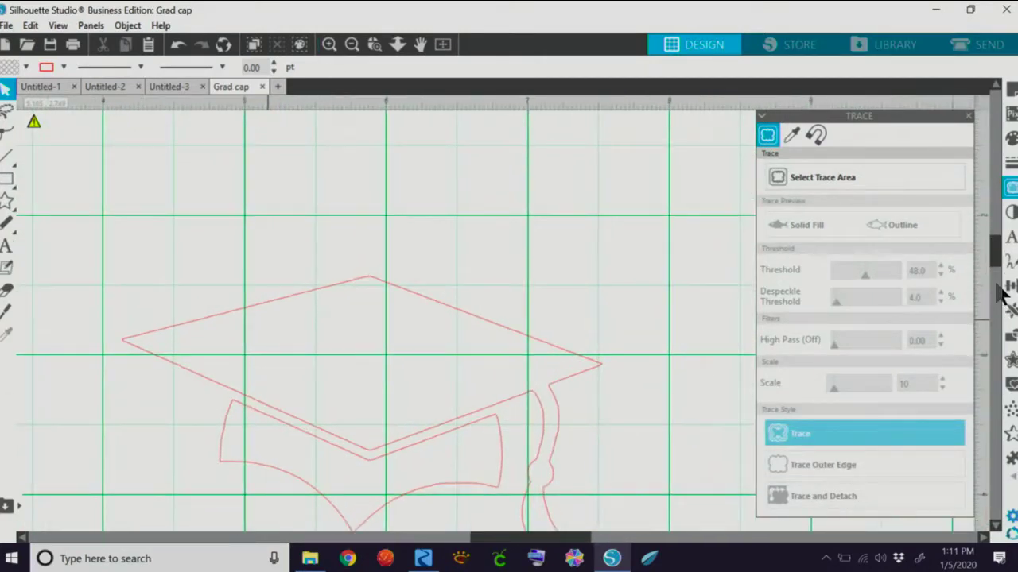
pyautogui.moveTo(996, 252); pyautogui.dragTo(1002, 272)
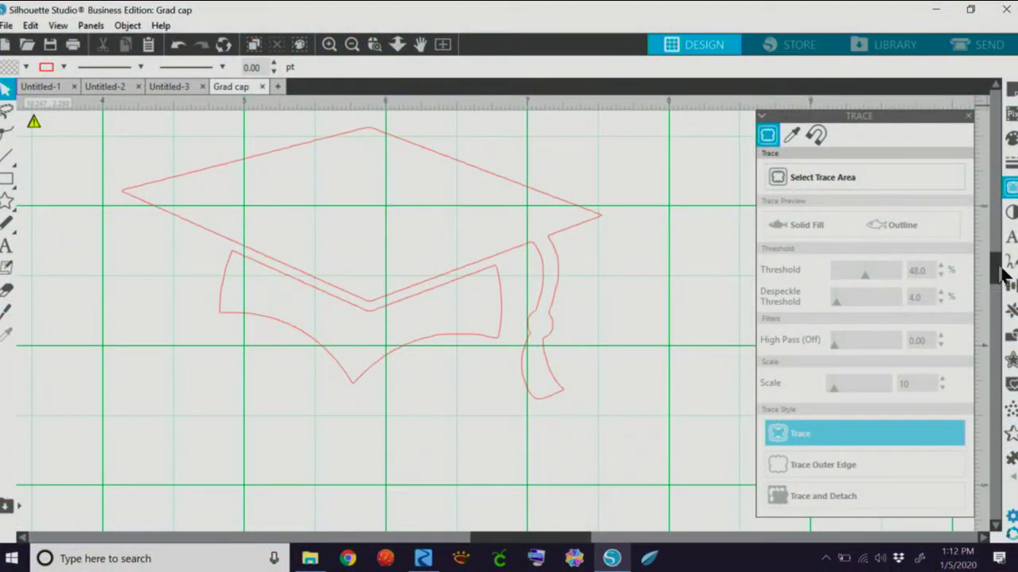
pyautogui.click(294, 276)
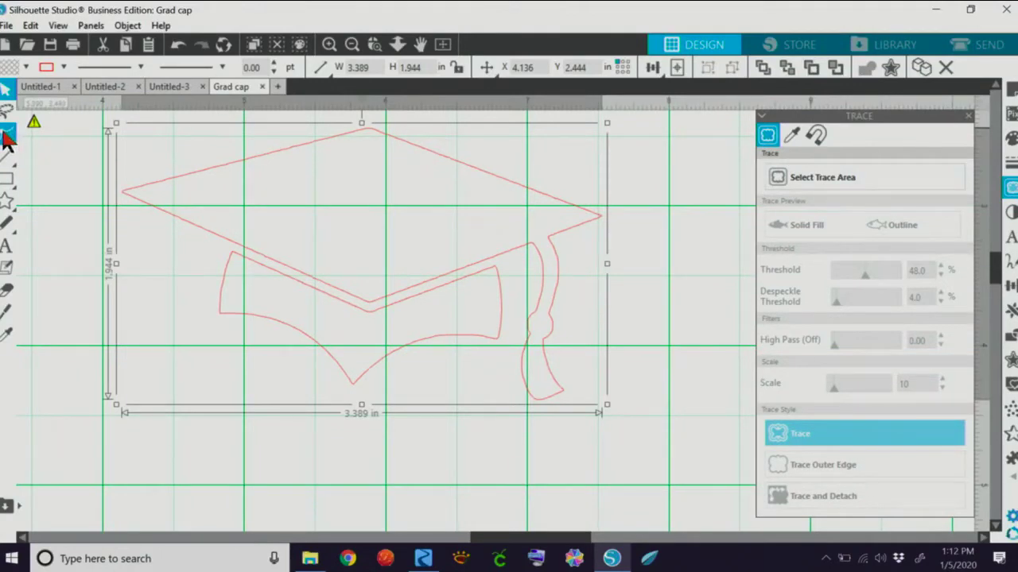
pyautogui.click(7, 135)
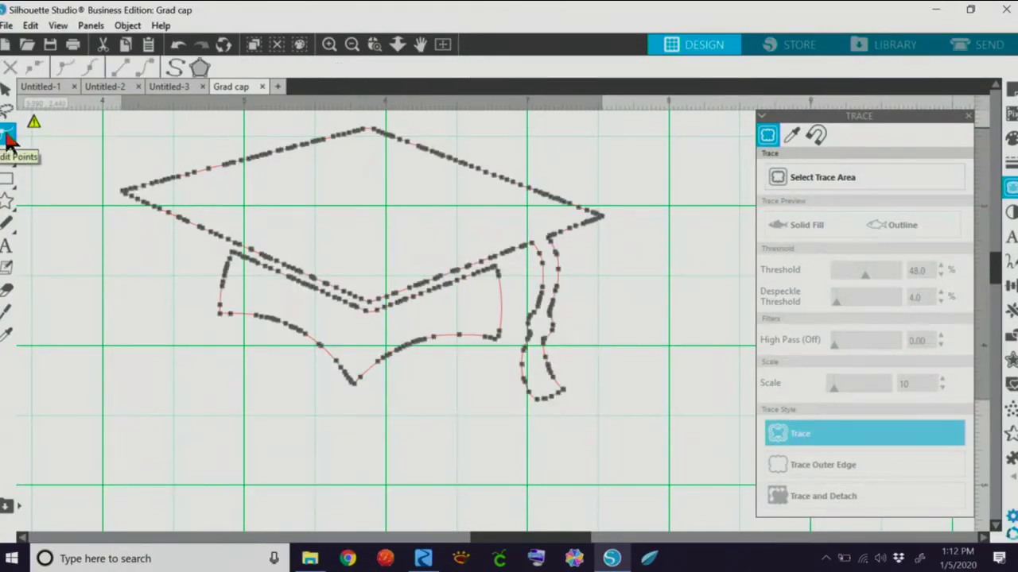
# Step: Examine the density of edit points along the traced cap's edges and top corner
pyautogui.click(330, 44)
pyautogui.click(330, 45)
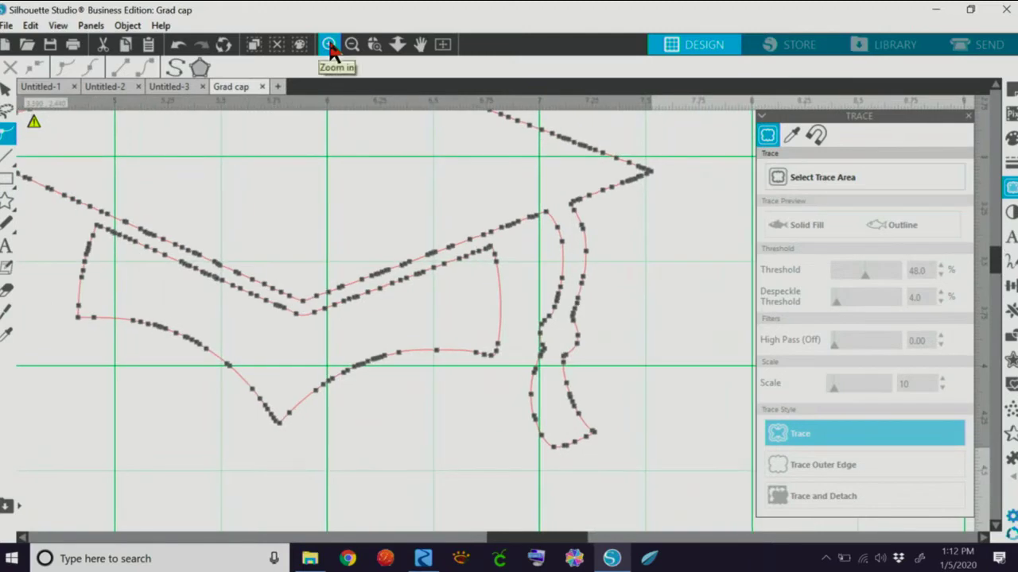
pyautogui.moveTo(1000, 274); pyautogui.dragTo(999, 255)
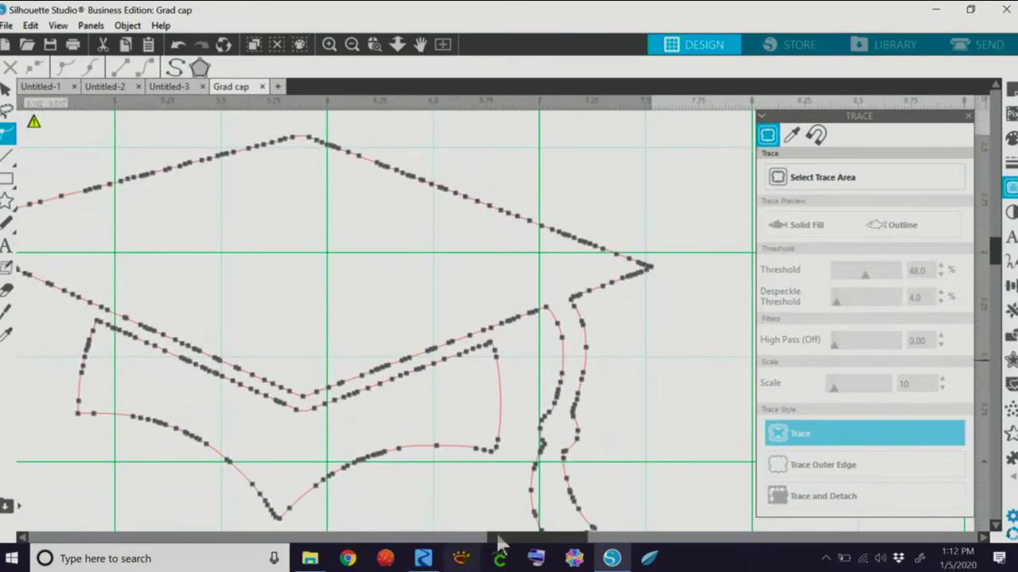
pyautogui.moveTo(507, 545); pyautogui.dragTo(485, 539)
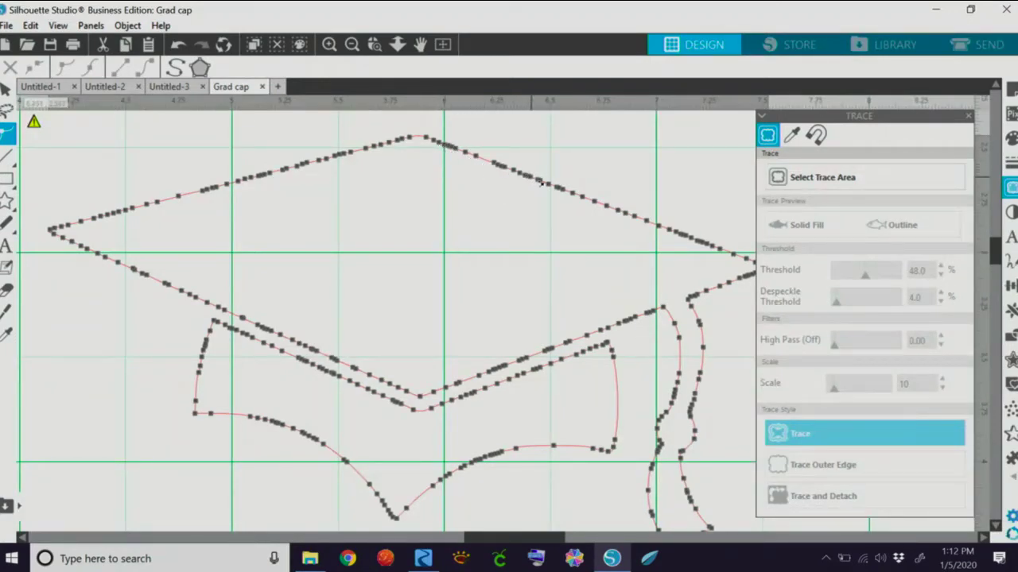
pyautogui.click(329, 44)
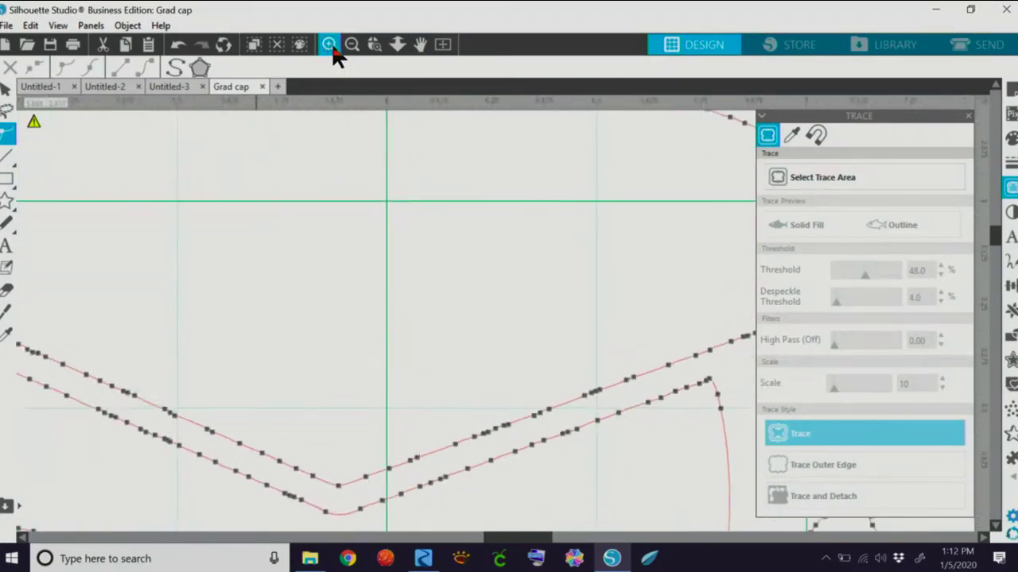
pyautogui.moveTo(997, 266); pyautogui.dragTo(999, 220)
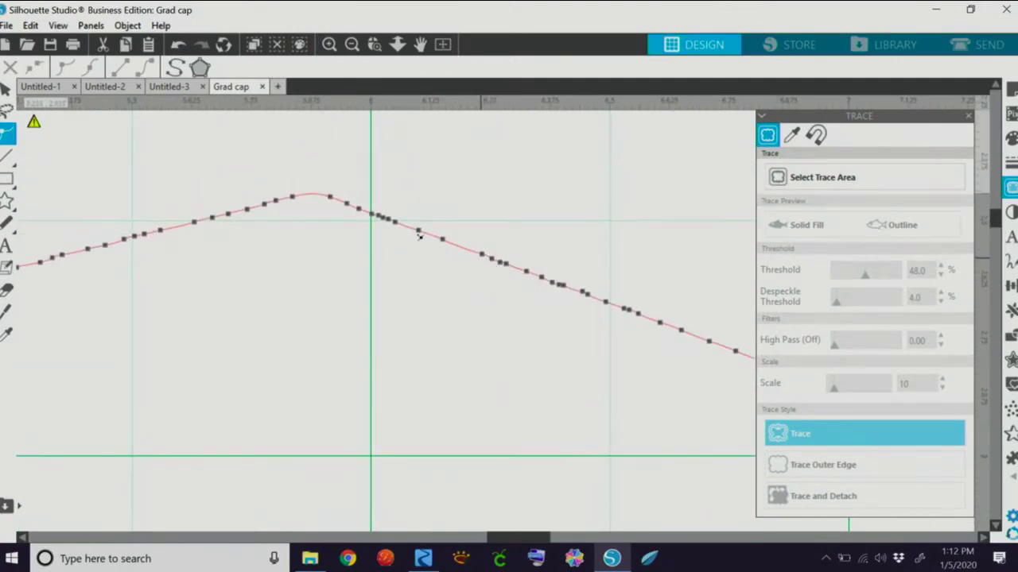
pyautogui.click(352, 45)
pyautogui.click(351, 45)
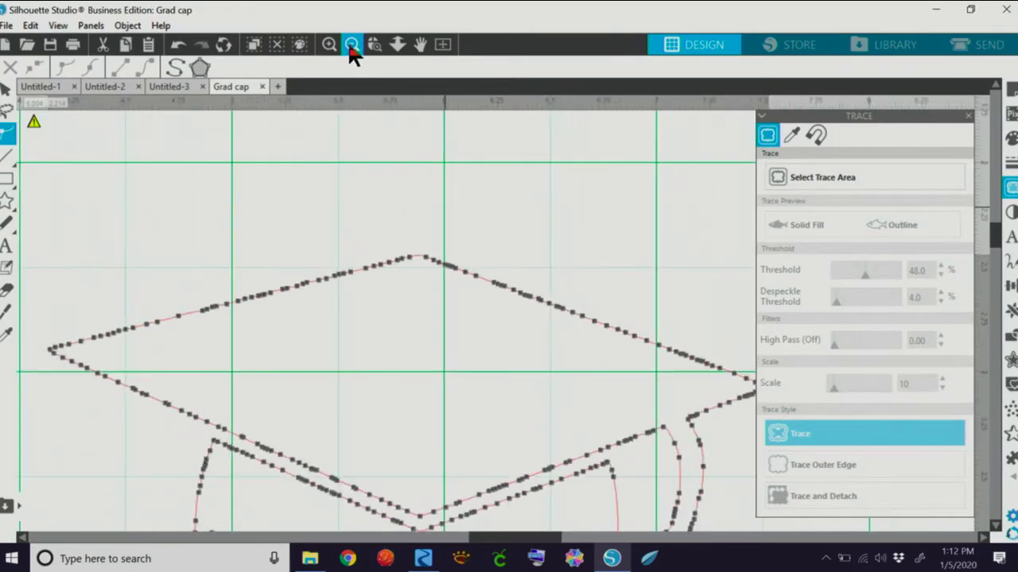
pyautogui.click(351, 45)
pyautogui.moveTo(1000, 275); pyautogui.dragTo(1001, 267)
pyautogui.scroll(-3, 1001, 269)
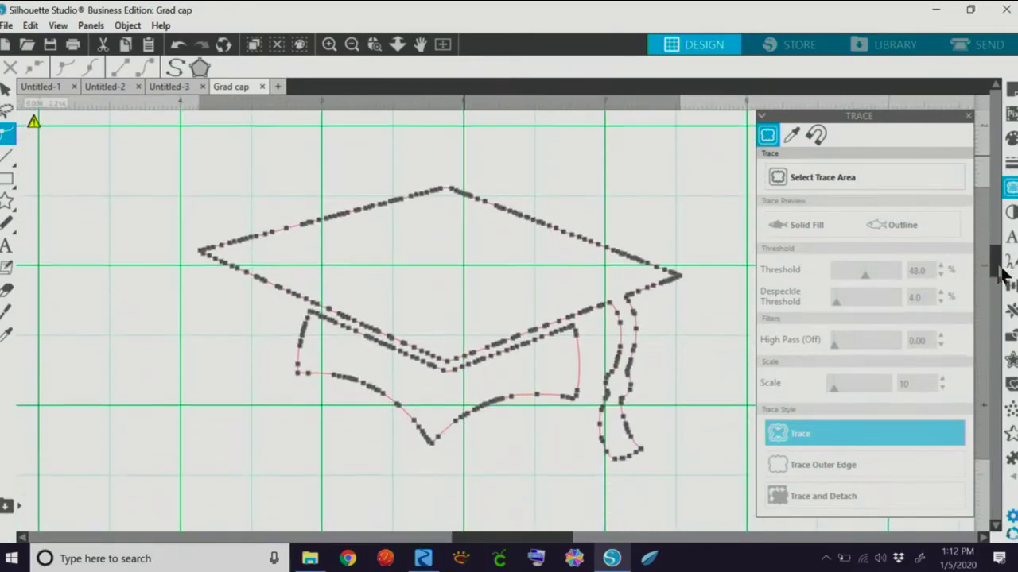
pyautogui.hscroll(3, 524, 543)
pyautogui.hscroll(2, 524, 543)
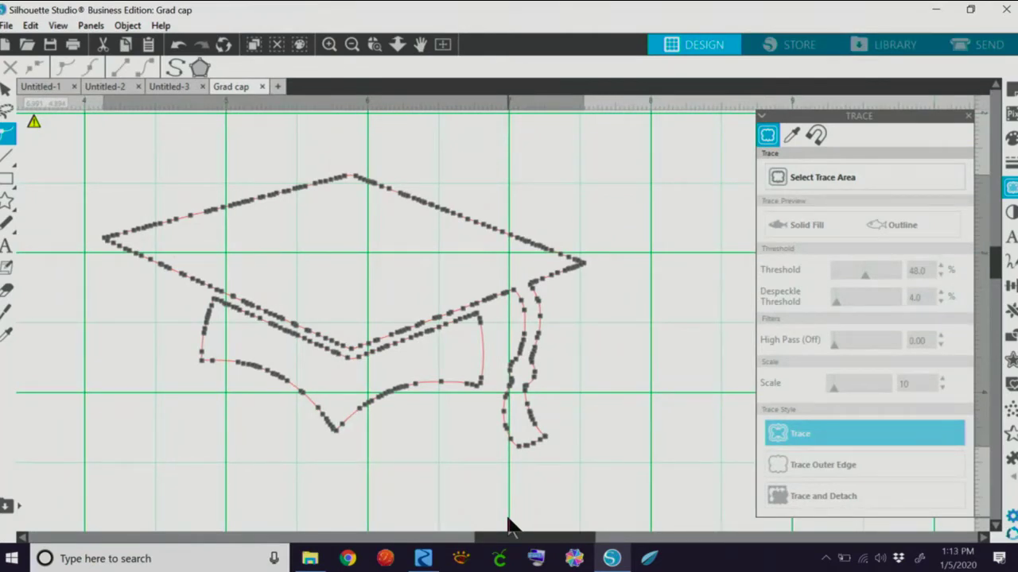
# Step: Delete four surplus edit points along the cap's upper-right edge, just past the top corner
pyautogui.click(388, 189)
pyautogui.press('Delete')
pyautogui.press('Delete')
pyautogui.press('Delete')
pyautogui.press('Delete')
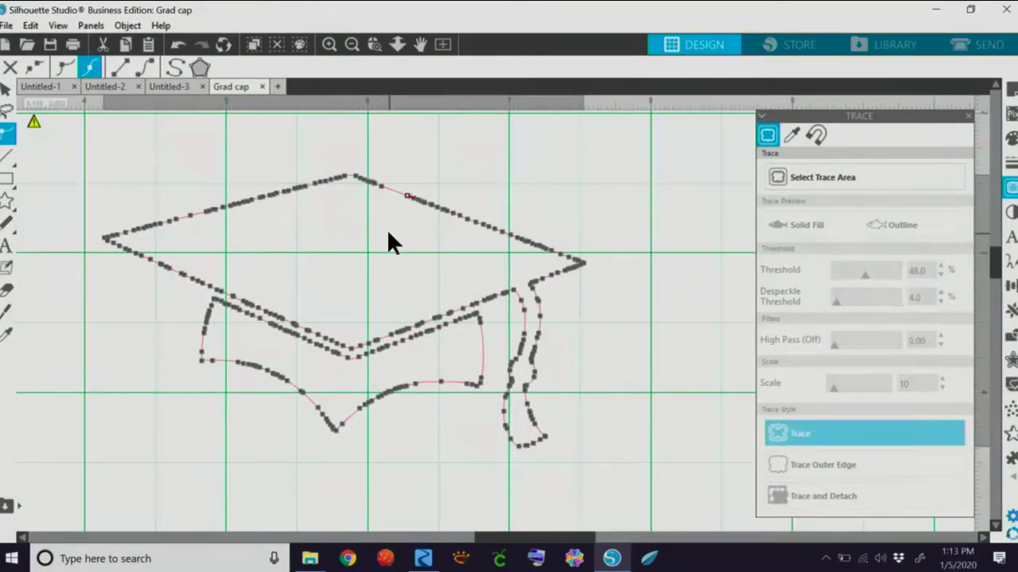
# Step: Simplify the traced cap outline to reduce its edit points, then leave point editing and deselect the outline
pyautogui.click(176, 70)
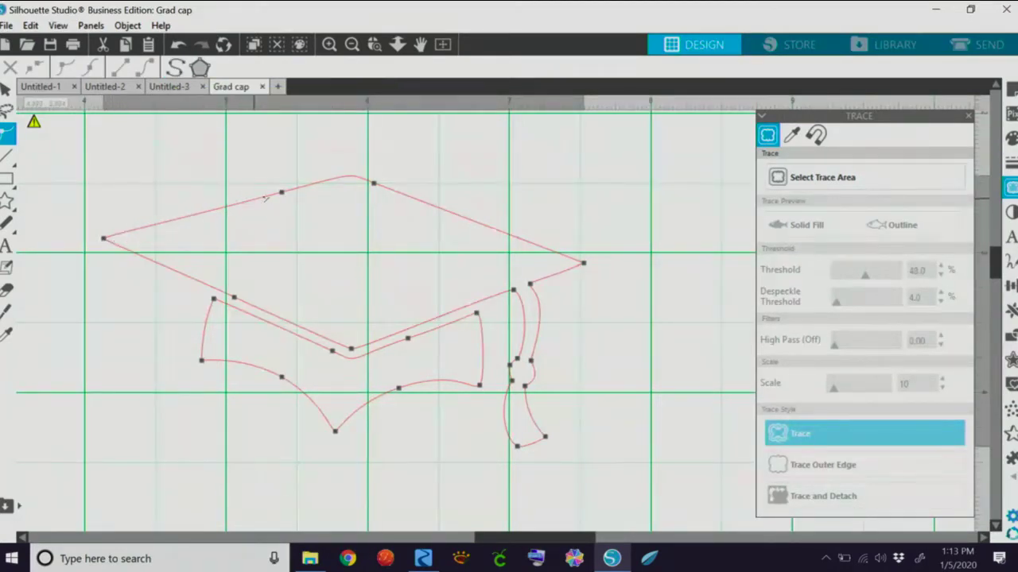
pyautogui.click(373, 185)
pyautogui.click(351, 45)
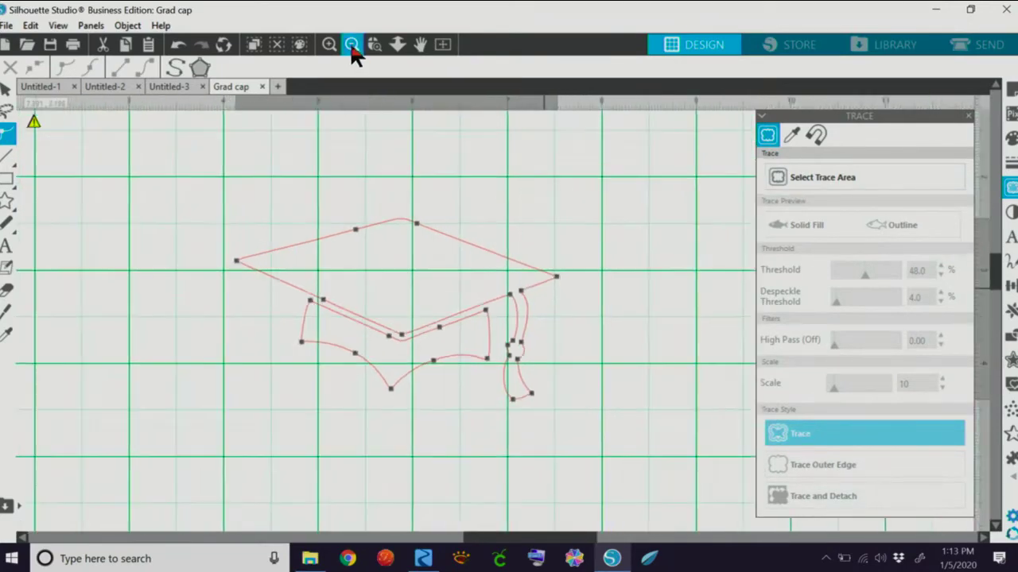
pyautogui.click(352, 44)
pyautogui.click(352, 45)
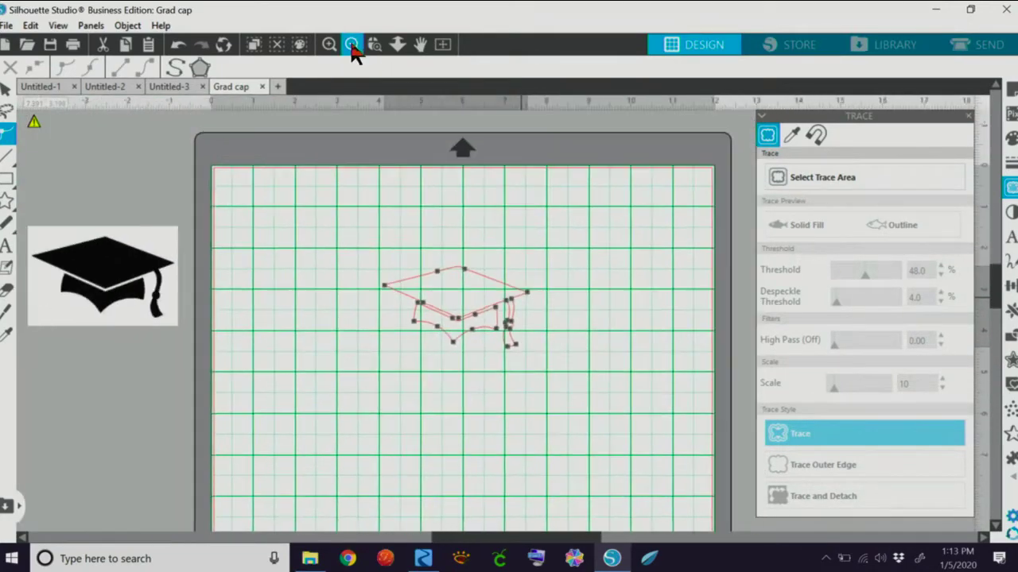
pyautogui.click(6, 90)
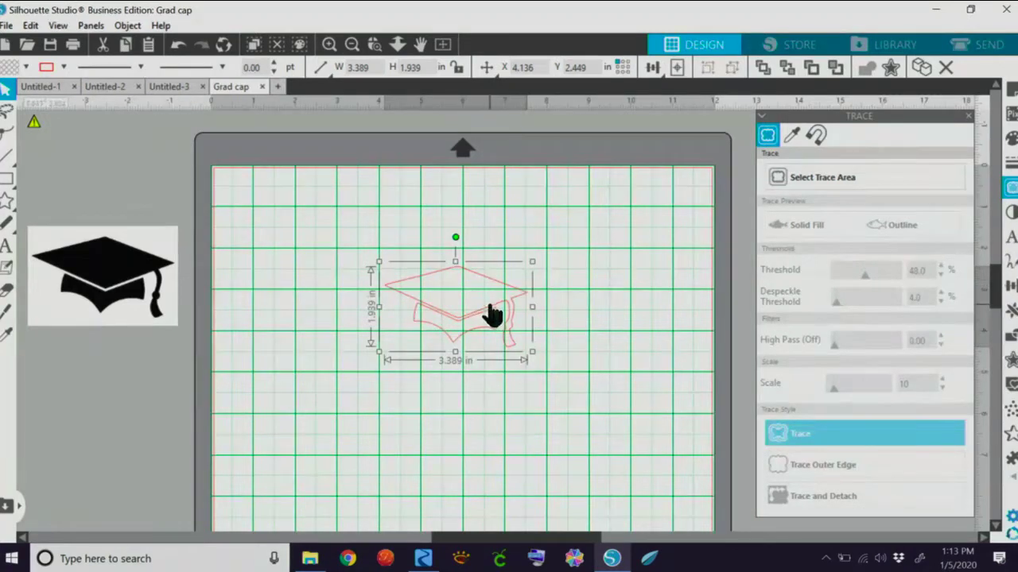
pyautogui.click(562, 328)
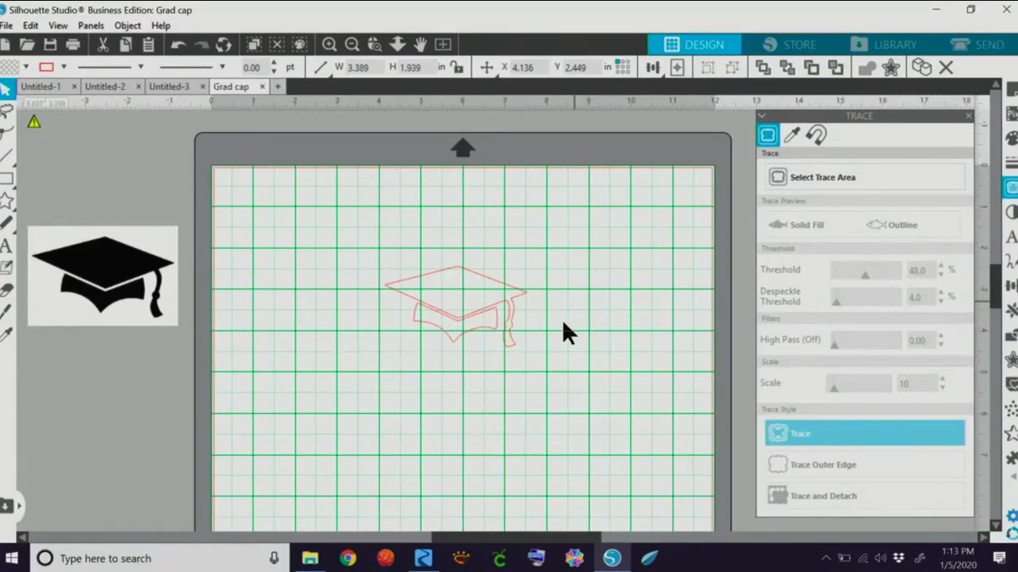
# Step: Fill the traced cap with solid black and delete the original cap image beside the mat
pyautogui.click(482, 315)
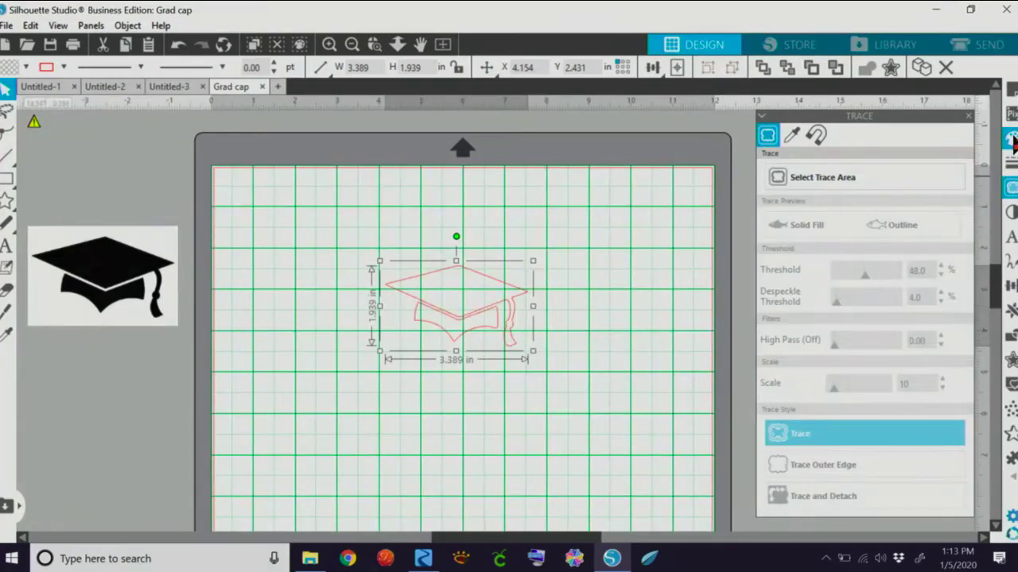
pyautogui.click(1010, 140)
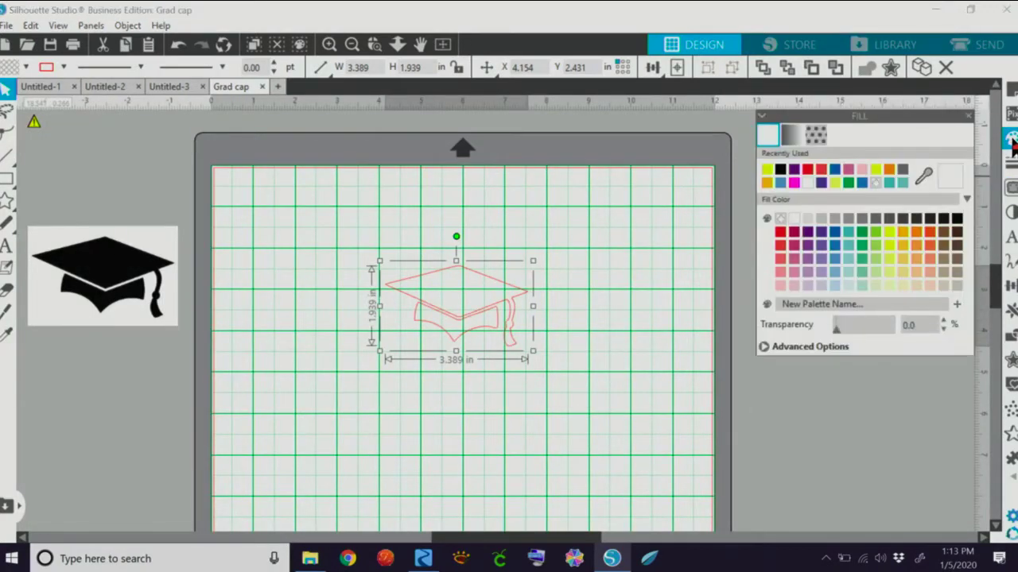
pyautogui.click(957, 221)
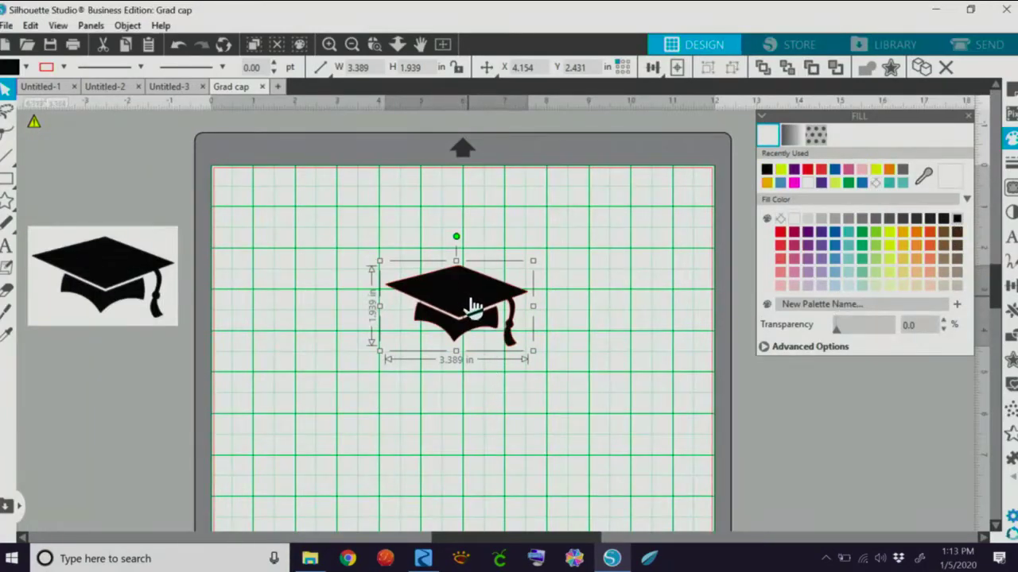
pyautogui.moveTo(468, 302); pyautogui.dragTo(456, 292)
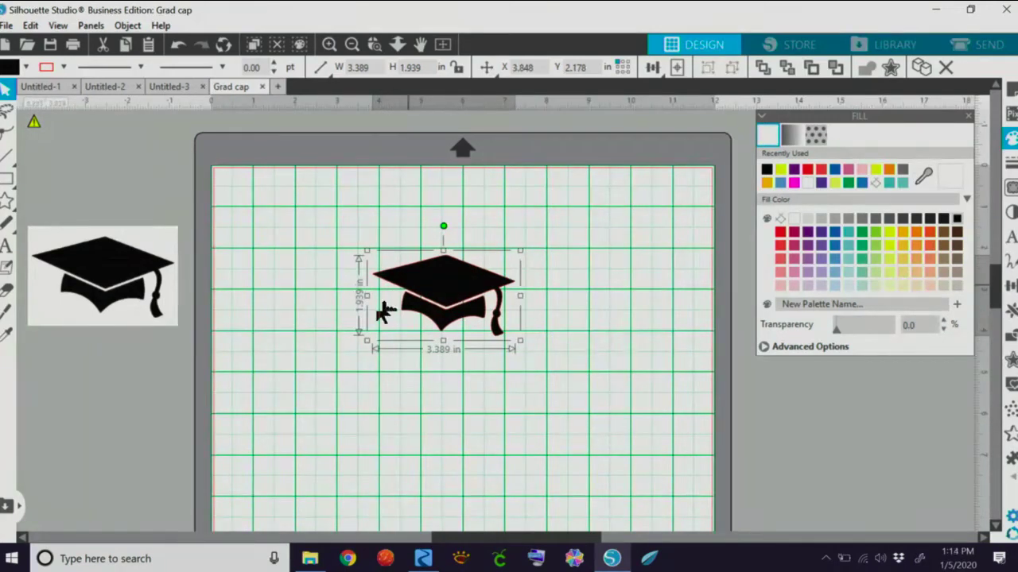
pyautogui.click(114, 271)
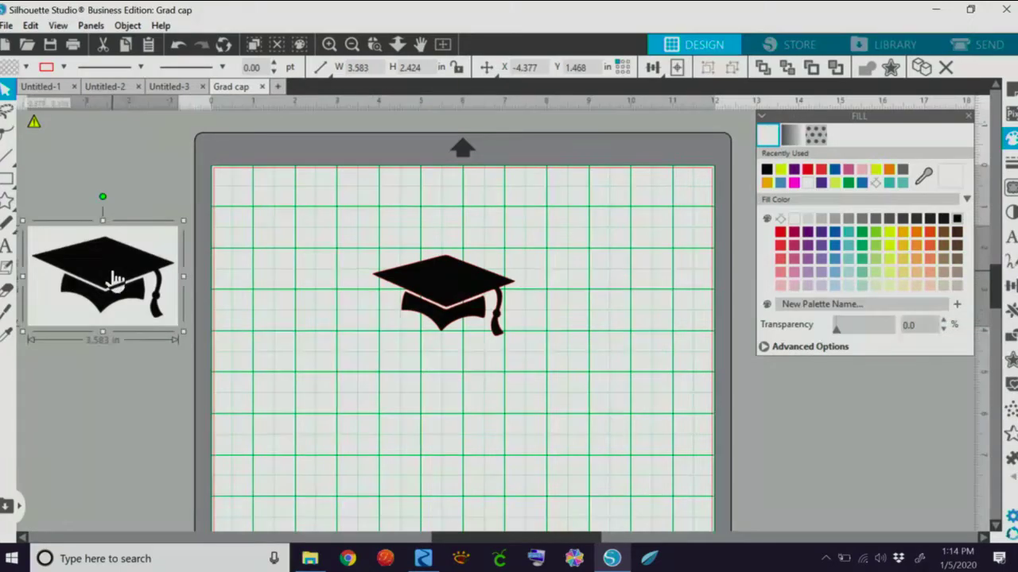
pyautogui.press('Delete')
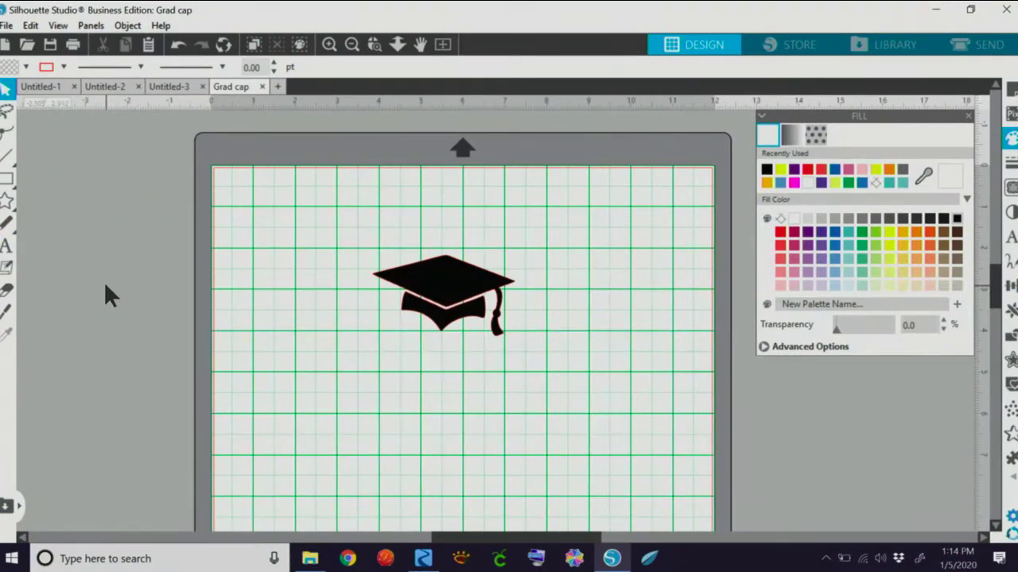
# Step: Move the black cap to the mat's upper-left corner and scale it proportionally to about 2.6 in wide
pyautogui.moveTo(447, 291); pyautogui.dragTo(299, 210)
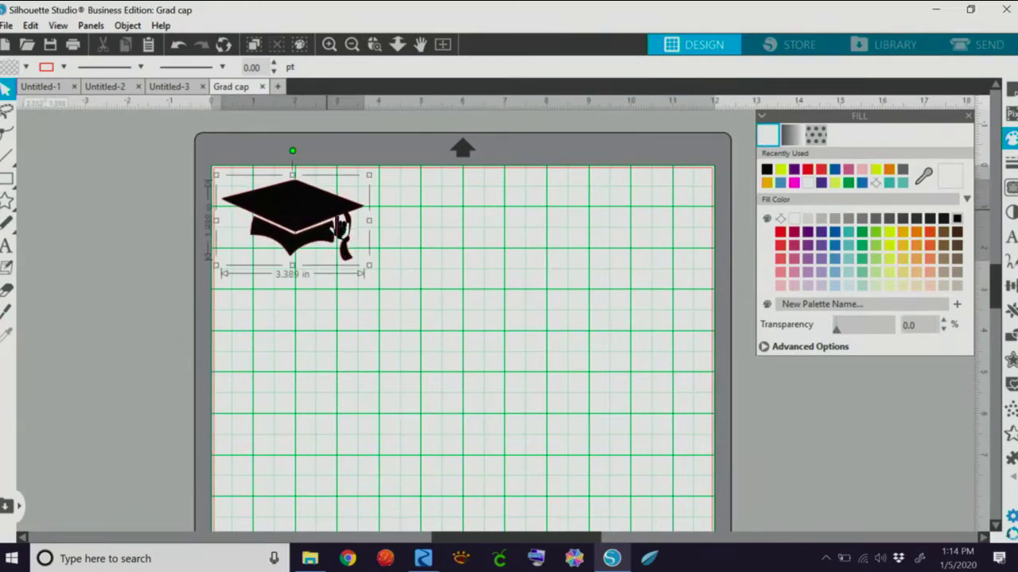
pyautogui.moveTo(369, 265); pyautogui.dragTo(334, 246)
pyautogui.moveTo(298, 206); pyautogui.dragTo(294, 208)
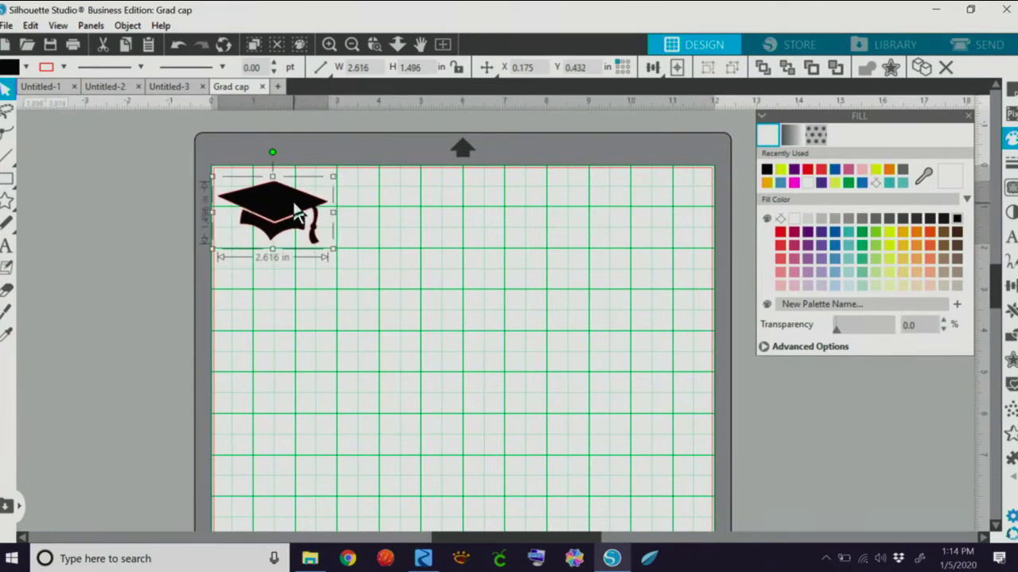
pyautogui.click(346, 301)
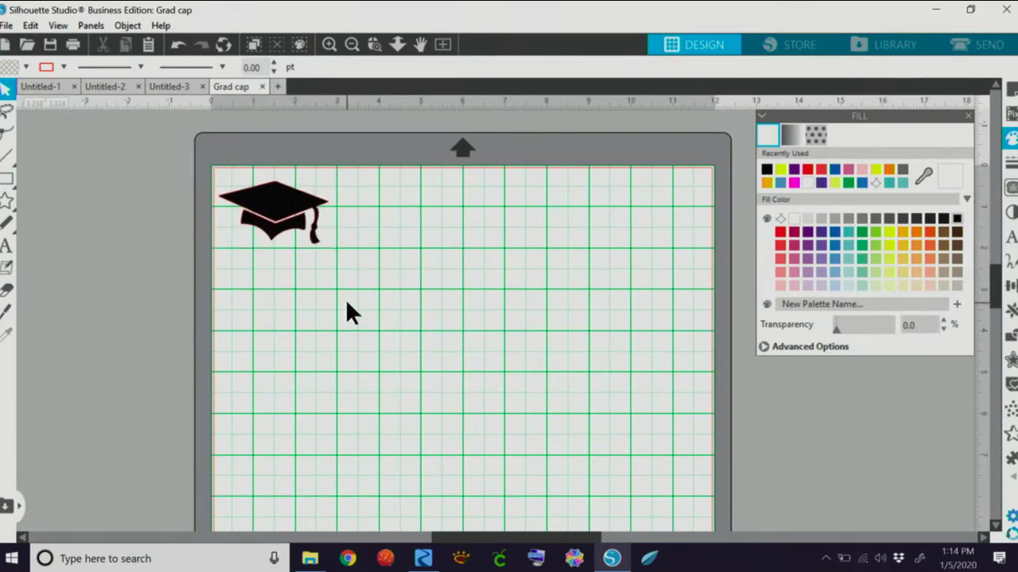
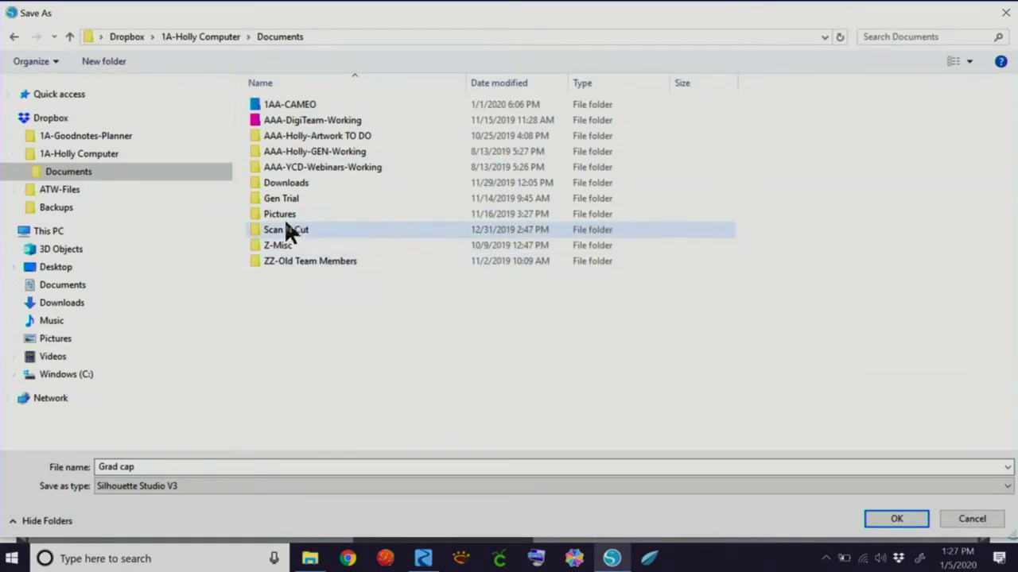
# Step: Save the design as Grad cap-b in the Teaching folder inside 1AA-CAMEO, in Silhouette Studio V3 format
pyautogui.doubleClick(309, 101)
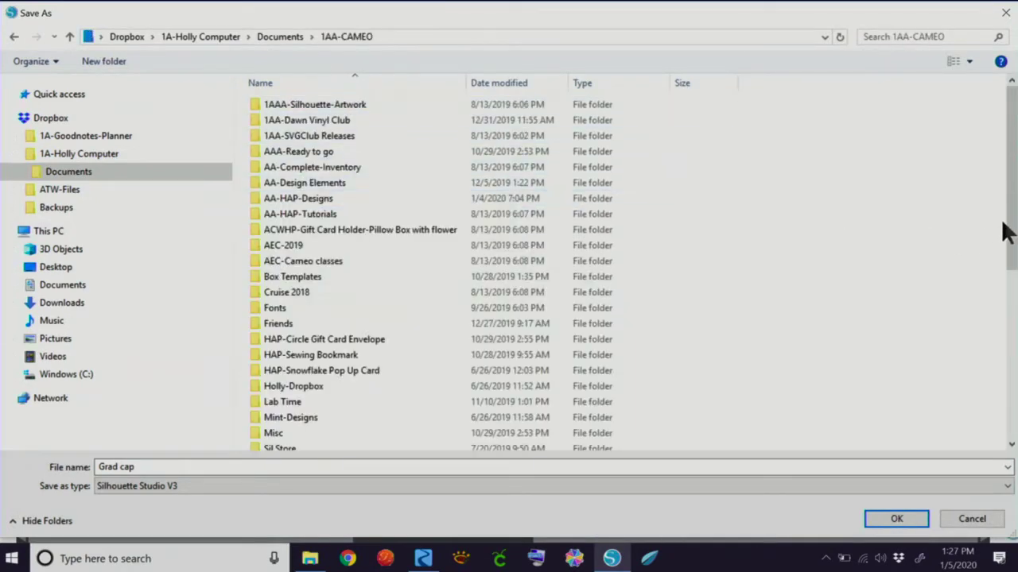
pyautogui.moveTo(1011, 215); pyautogui.dragTo(1010, 342)
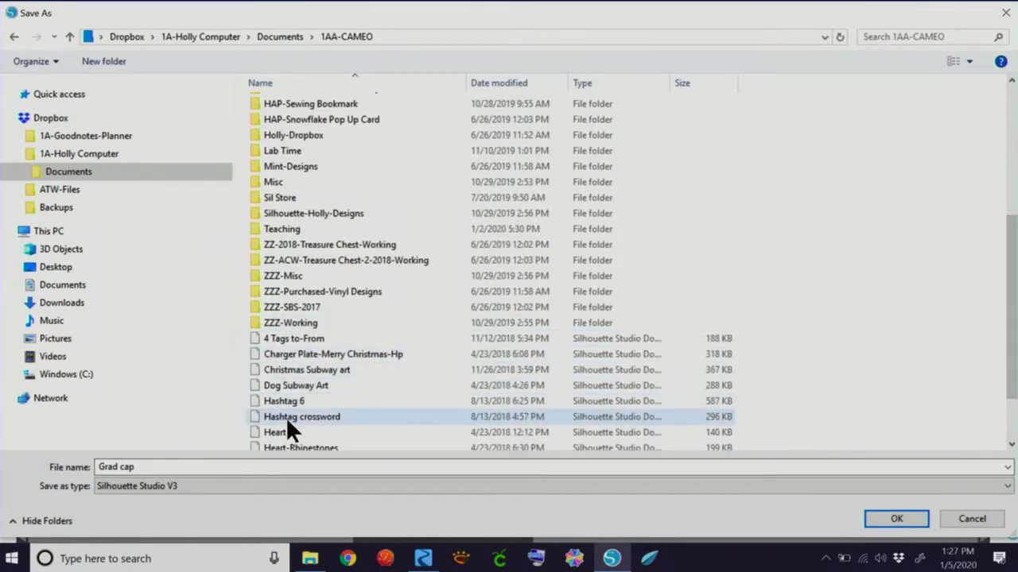
pyautogui.doubleClick(282, 228)
pyautogui.click(138, 467)
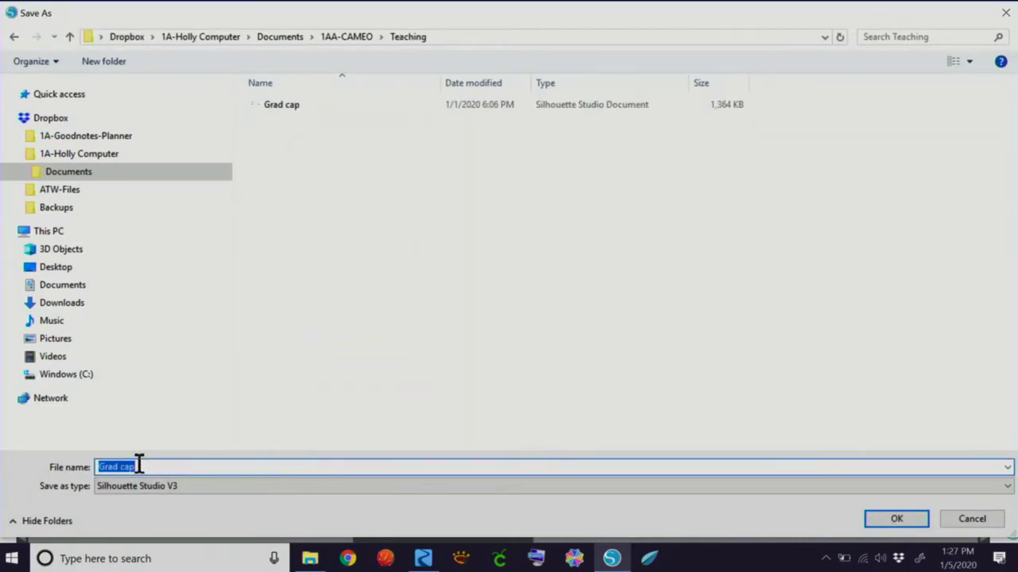
pyautogui.click(138, 467)
pyautogui.write('-')
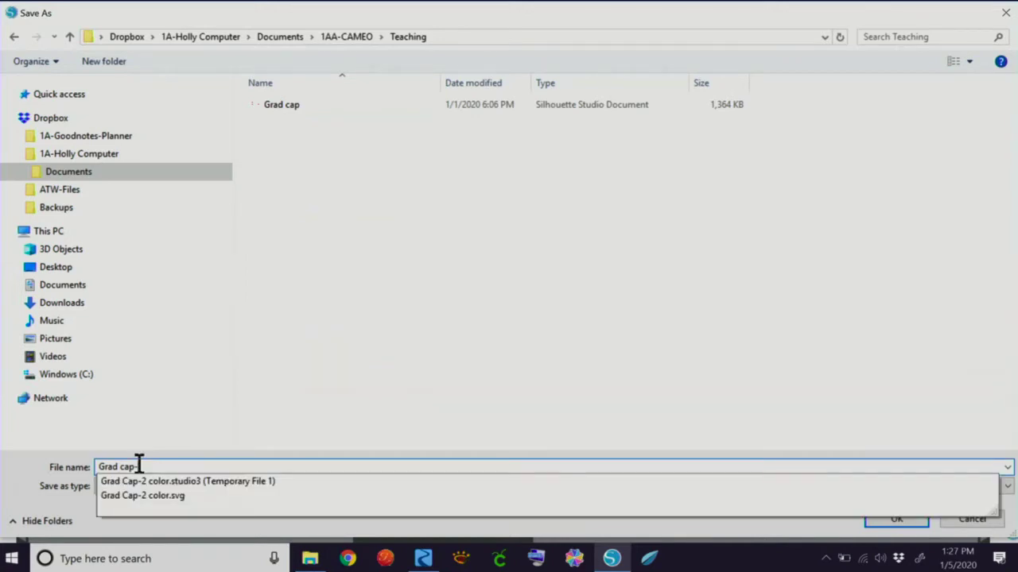
pyautogui.write('b')
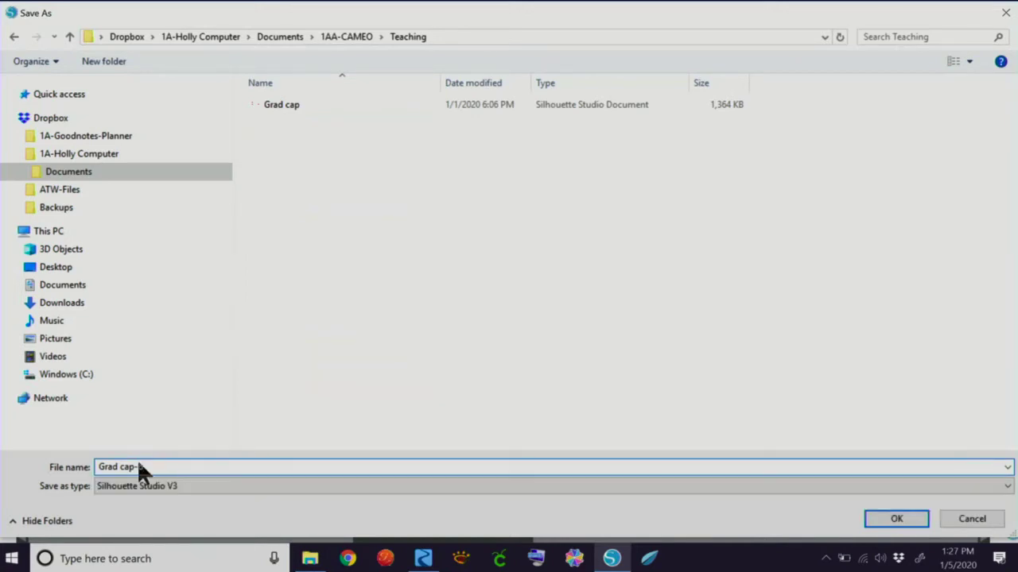
pyautogui.click(886, 519)
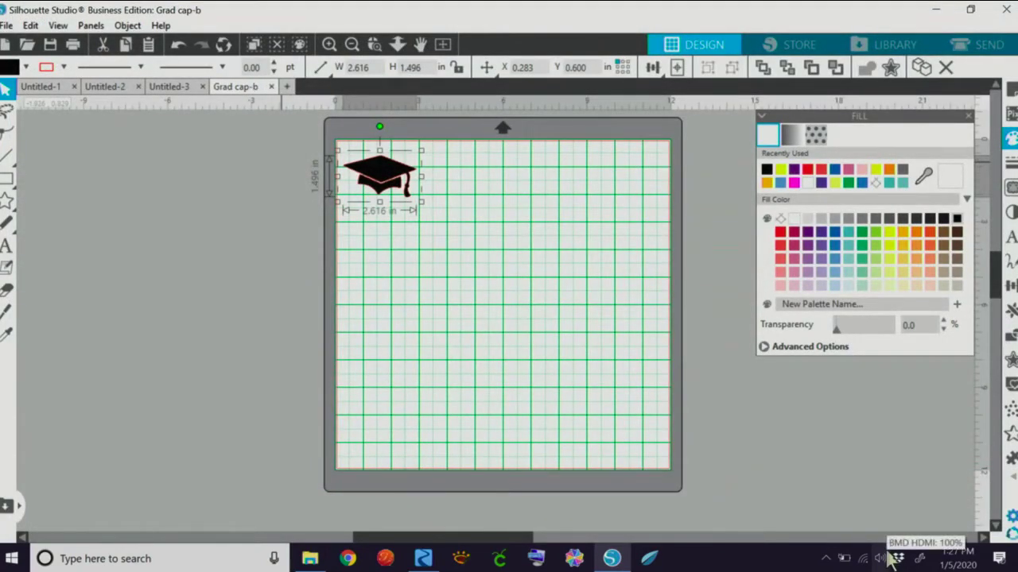
# Step: Save a copy of the design to the hard drive as Grad cap-b in SVG format in the Teaching folder
pyautogui.click(6, 26)
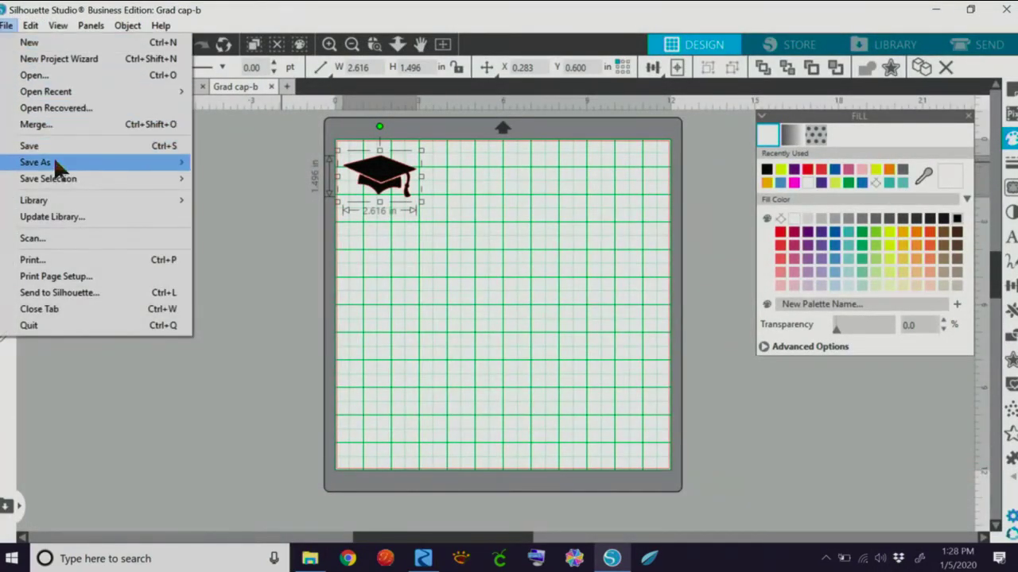
pyautogui.moveTo(52, 159)
pyautogui.click(288, 164)
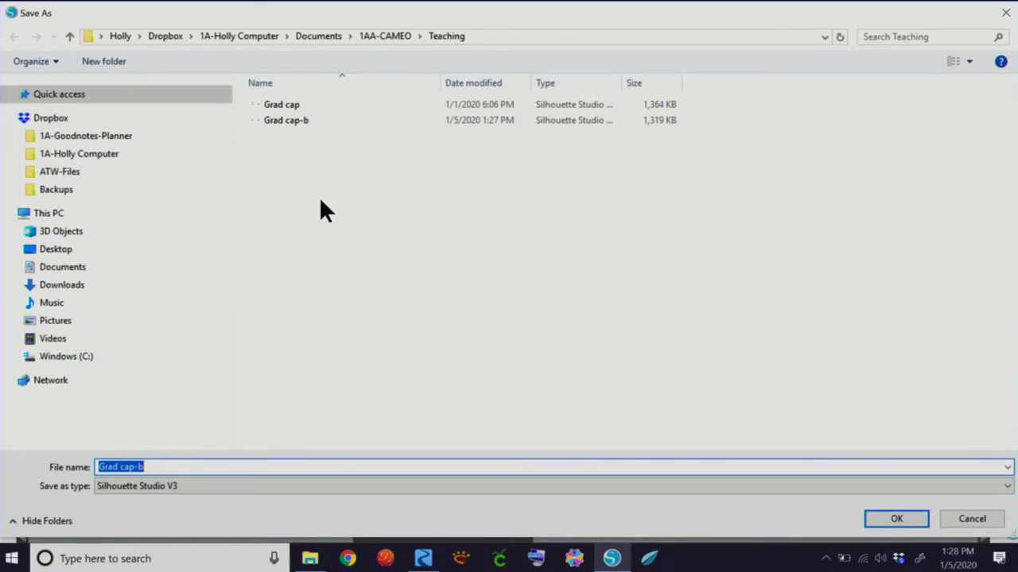
pyautogui.click(191, 486)
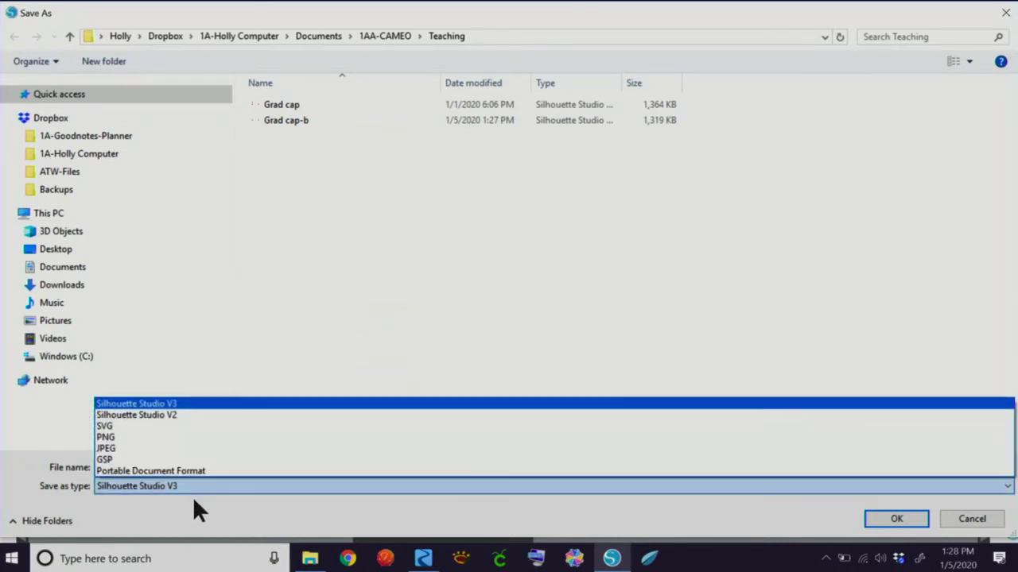
pyautogui.click(117, 427)
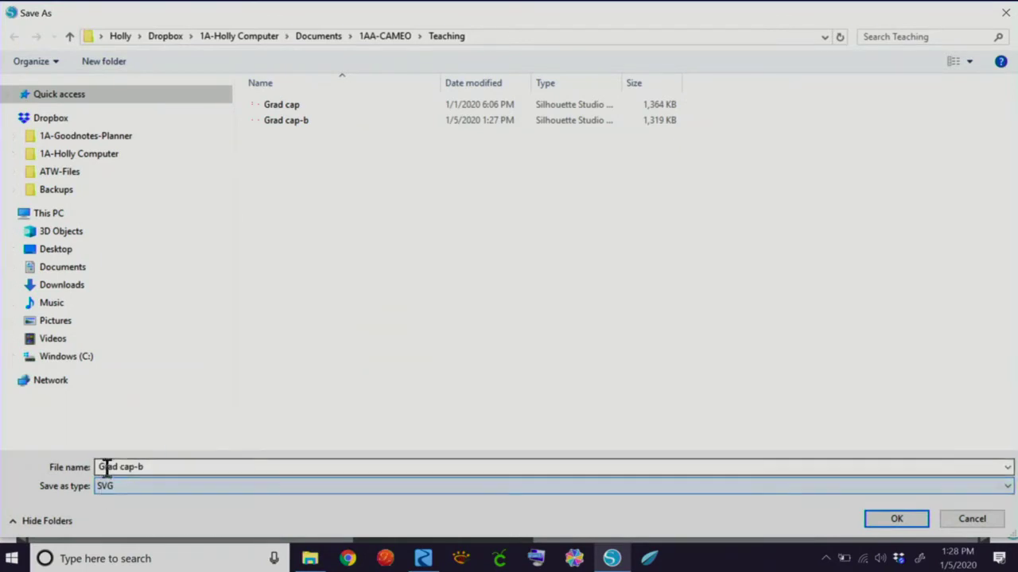
pyautogui.click(887, 516)
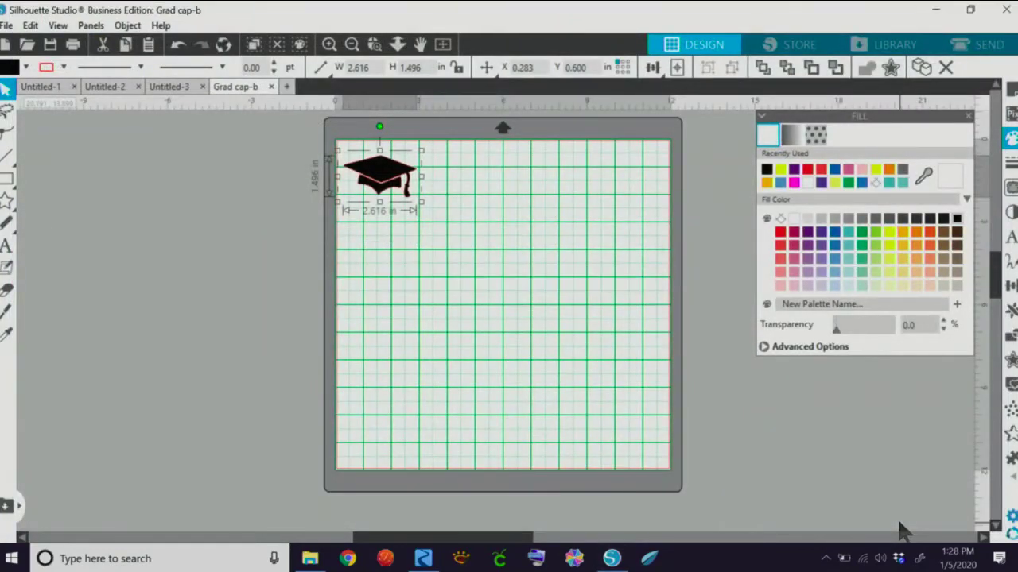
# Step: Close the Grad cap-b document with its changes saved and open the Grad cap-b SVG file from the Teaching folder
pyautogui.click(271, 86)
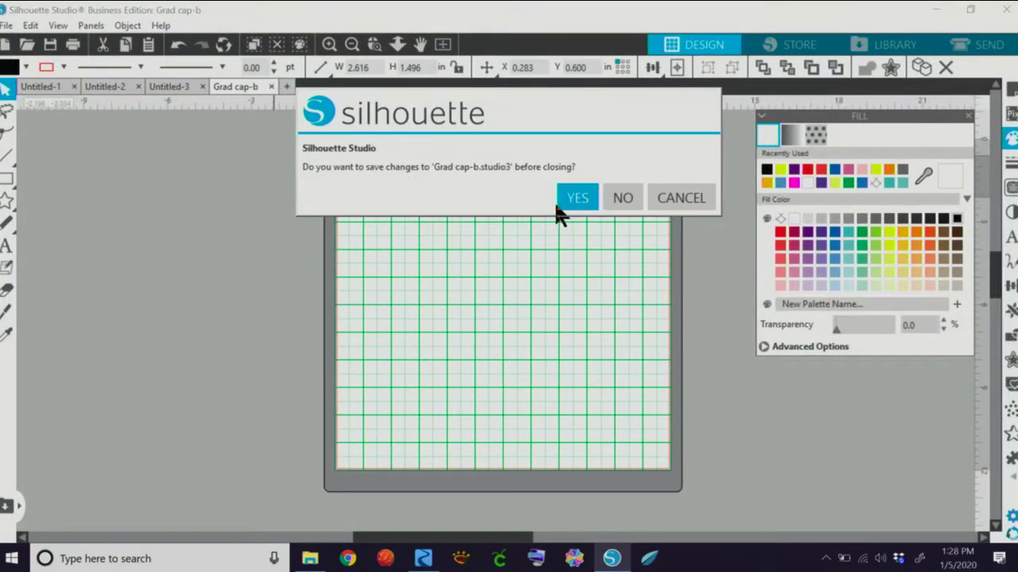
pyautogui.click(593, 202)
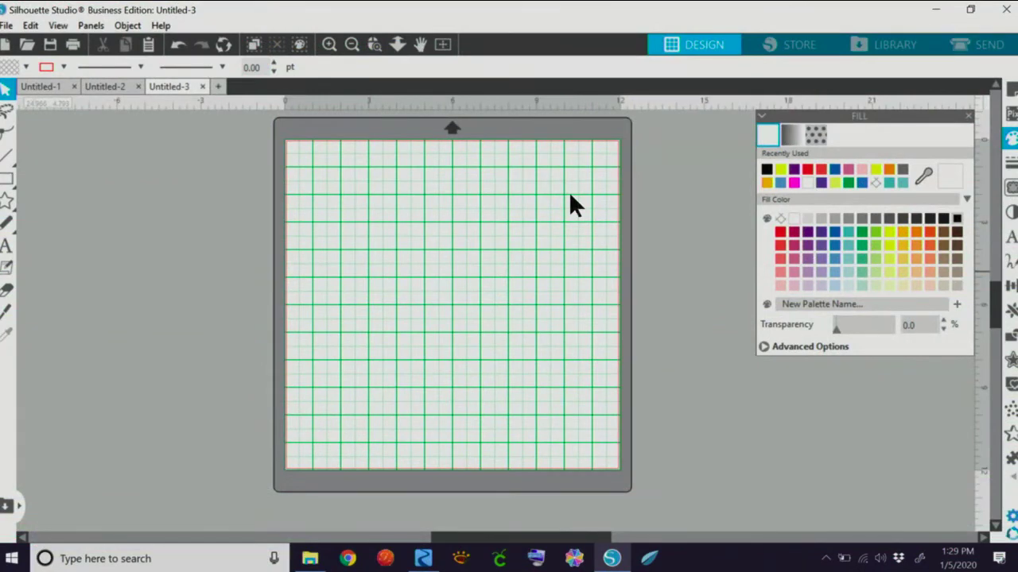
pyautogui.click(27, 44)
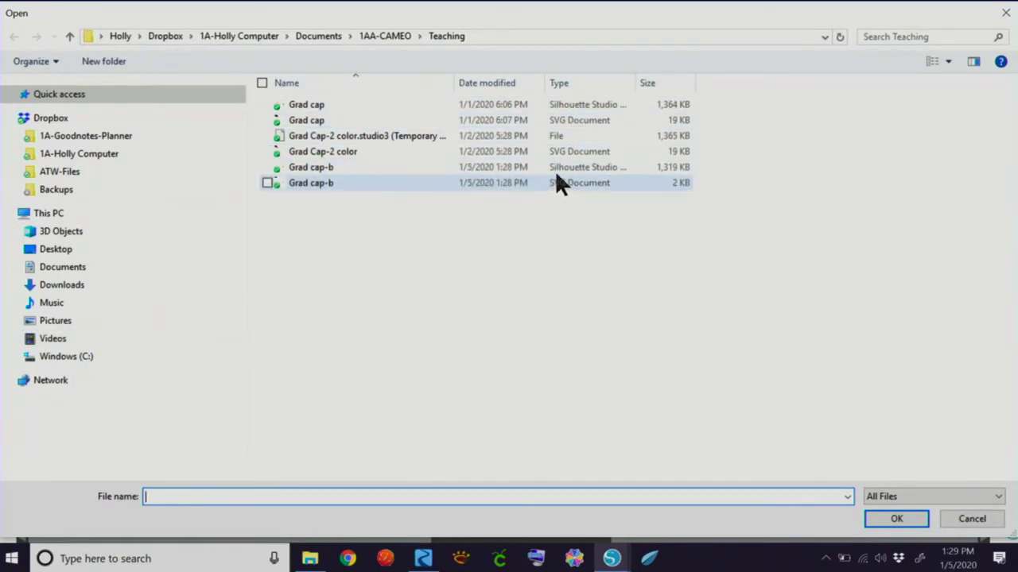
pyautogui.doubleClick(334, 182)
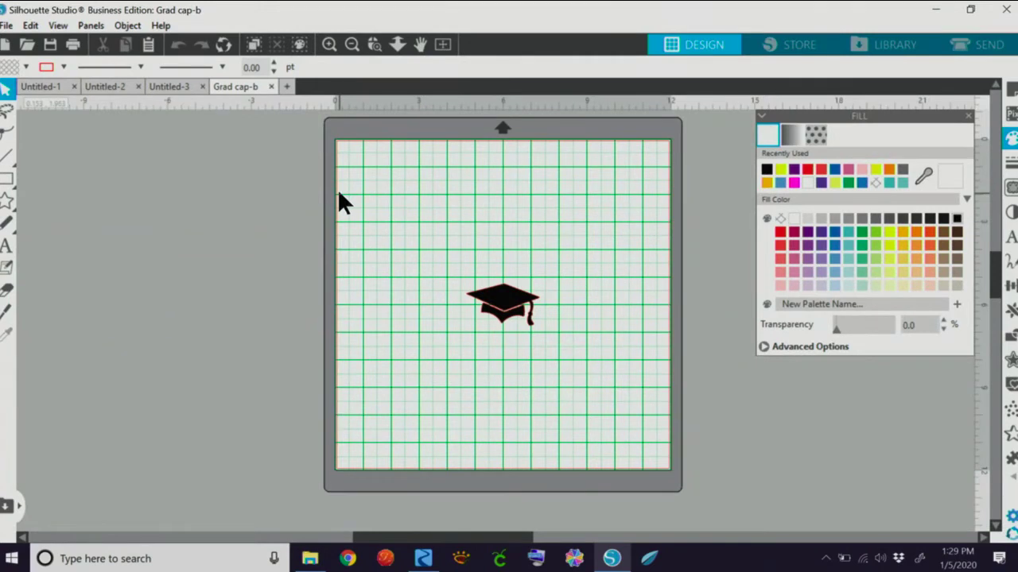
# Step: Move the opened SVG cap to the mat's upper-left corner and inspect its outline up close
pyautogui.moveTo(503, 303); pyautogui.dragTo(381, 166)
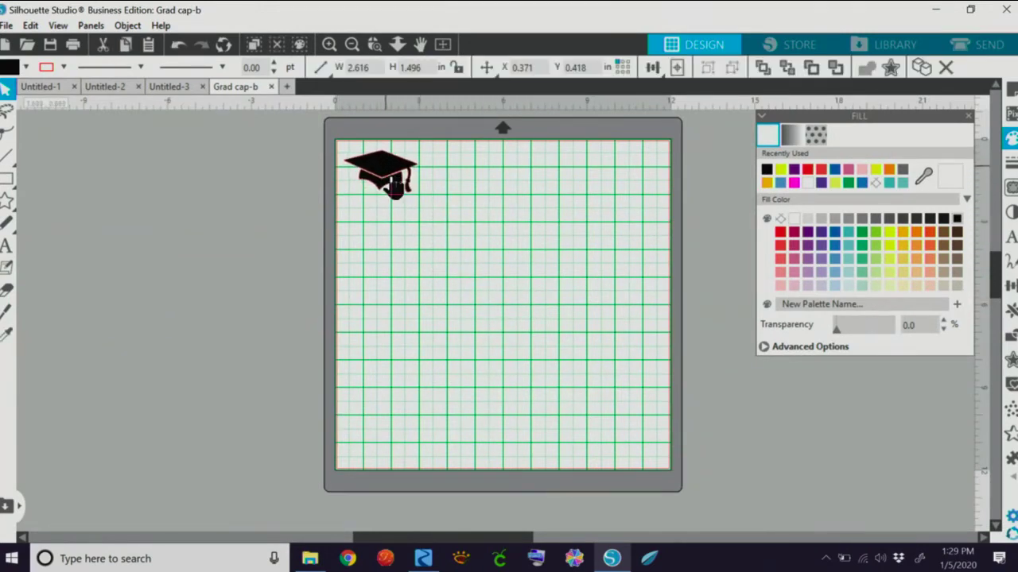
pyautogui.click(328, 45)
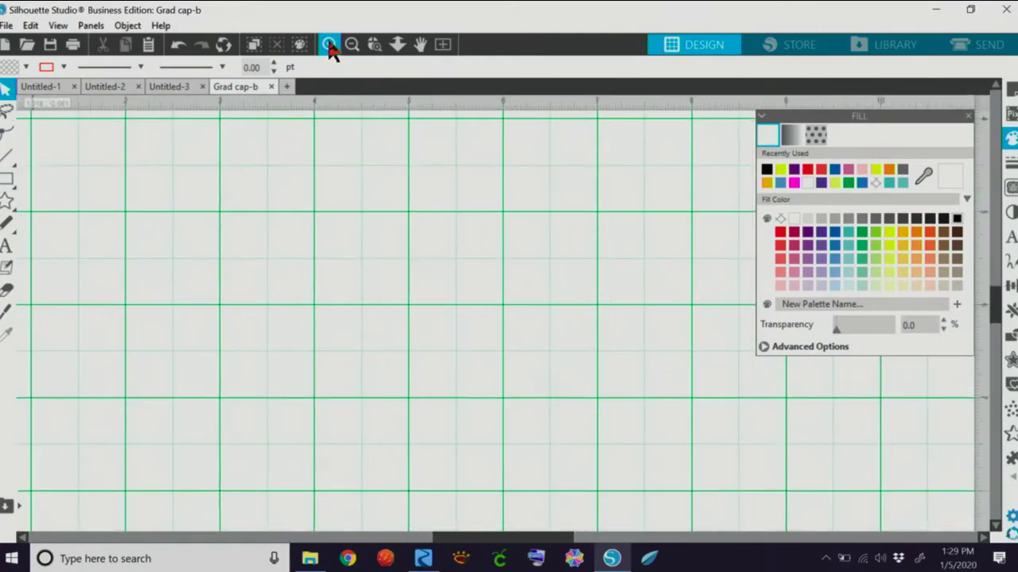
pyautogui.moveTo(1006, 301); pyautogui.dragTo(1002, 218)
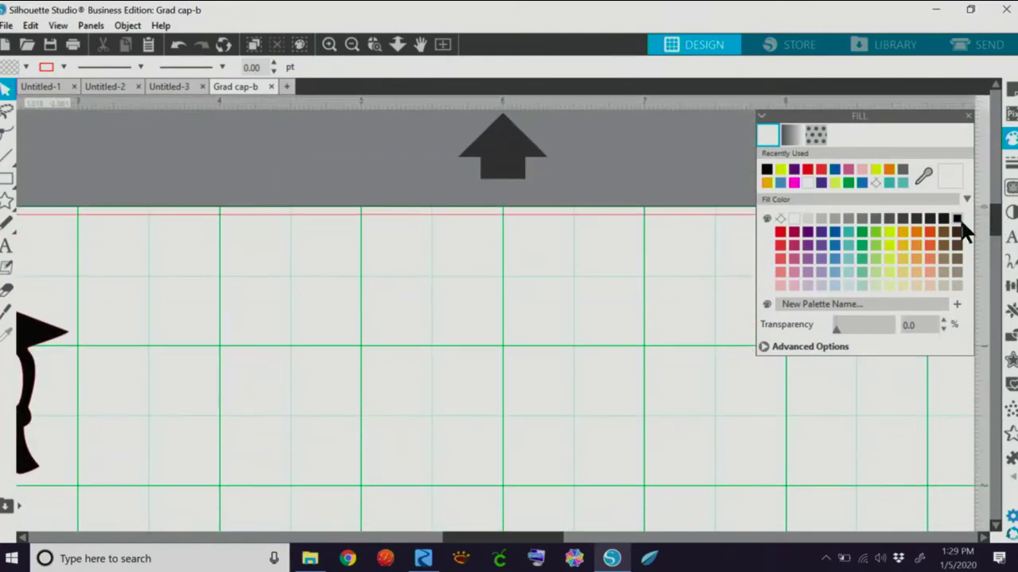
pyautogui.moveTo(485, 544); pyautogui.dragTo(393, 545)
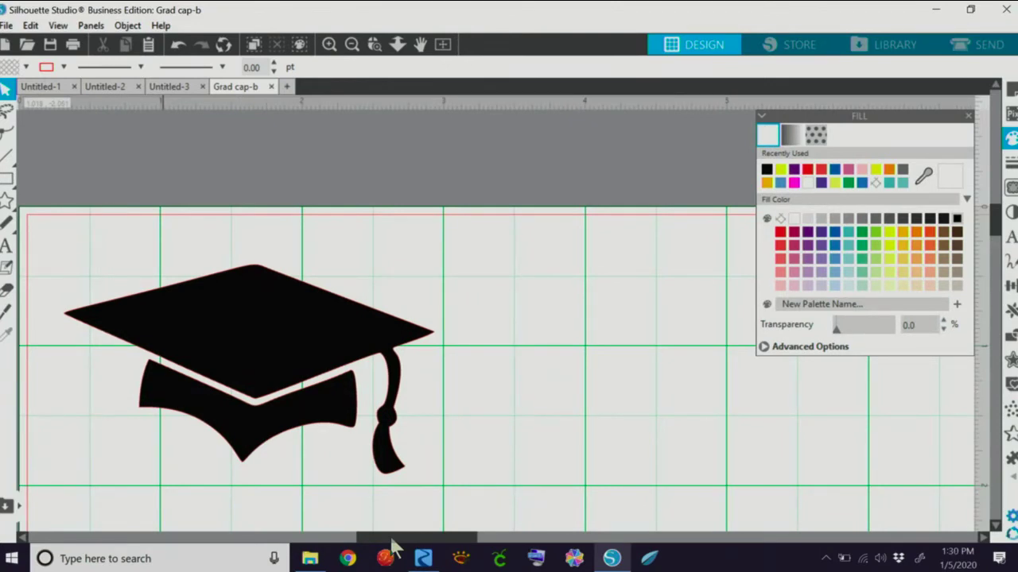
# Step: In the cut settings for Tool 1, set the material to Vinyl, Glossy and the tool to Ratchet Blade
pyautogui.click(989, 45)
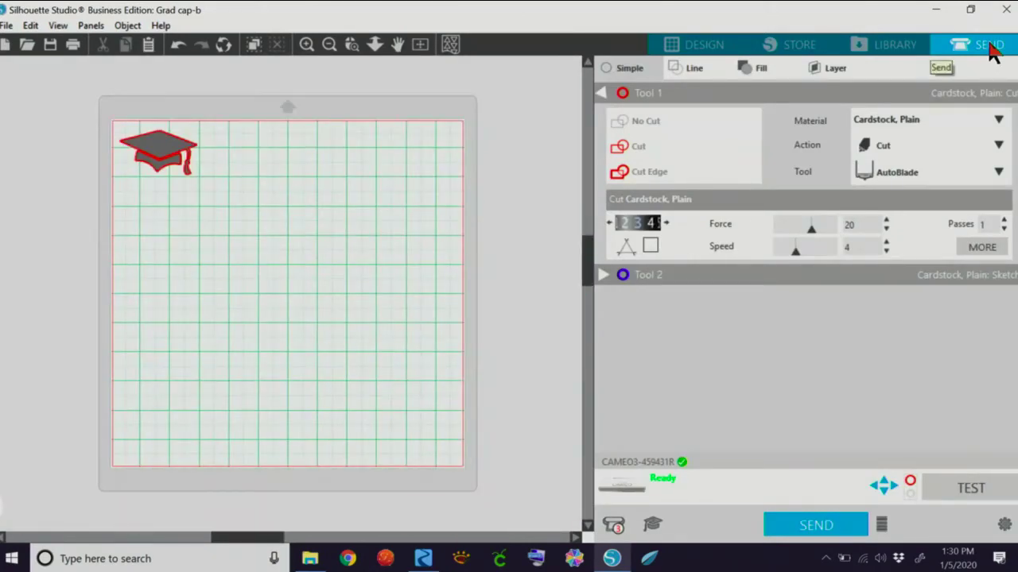
pyautogui.click(698, 45)
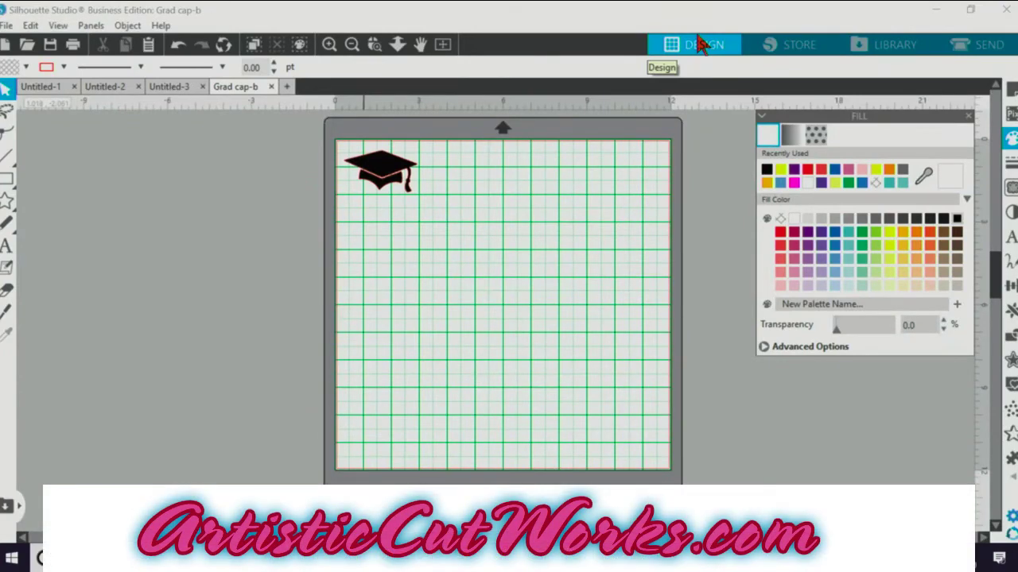
pyautogui.click(990, 45)
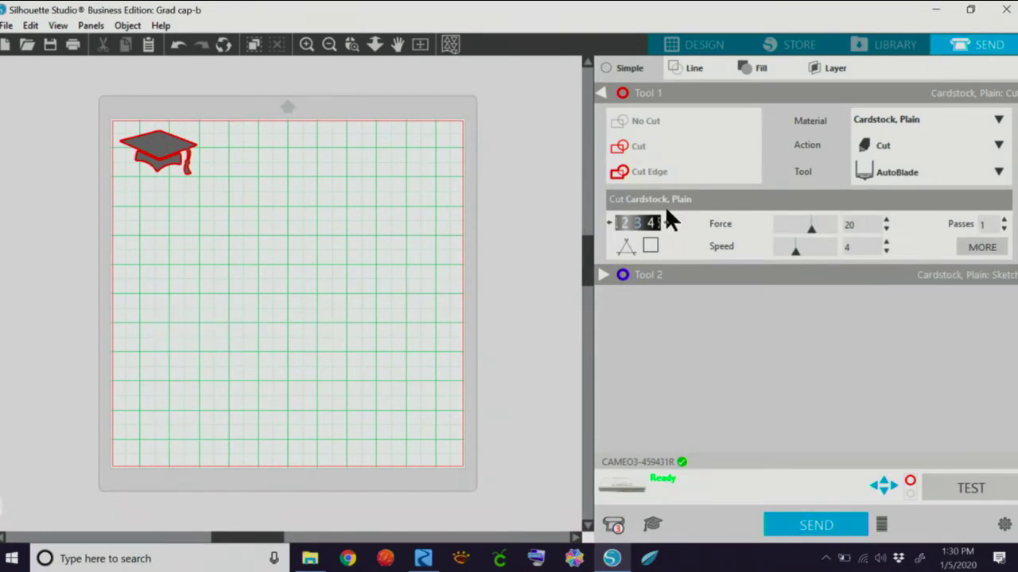
pyautogui.click(999, 121)
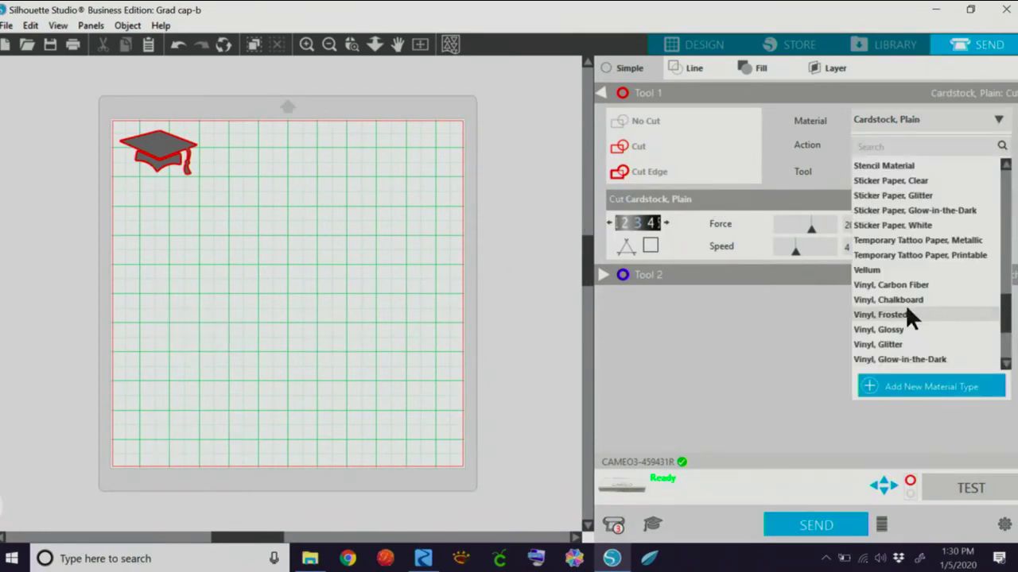
pyautogui.click(895, 330)
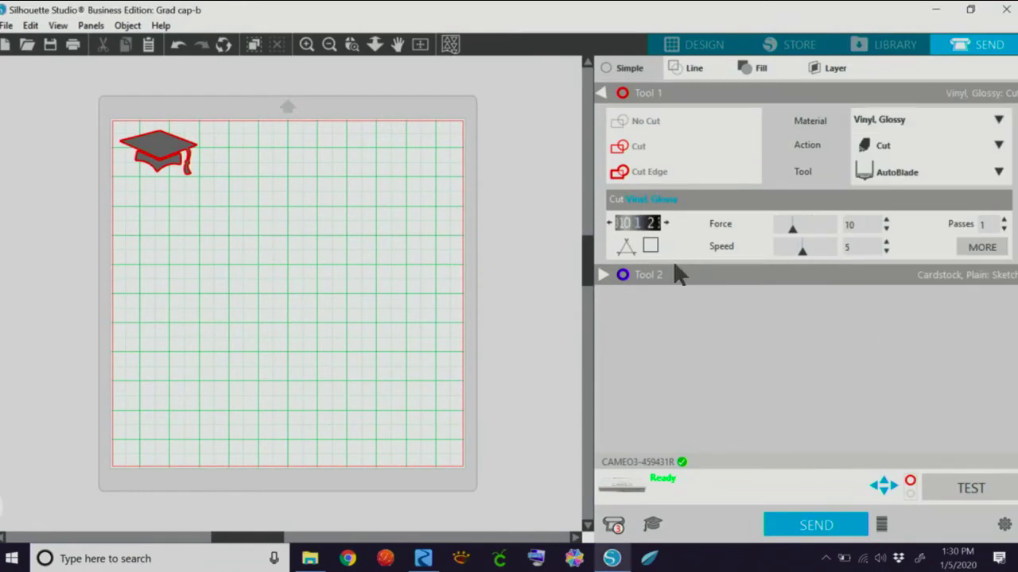
pyautogui.click(1000, 171)
pyautogui.click(929, 198)
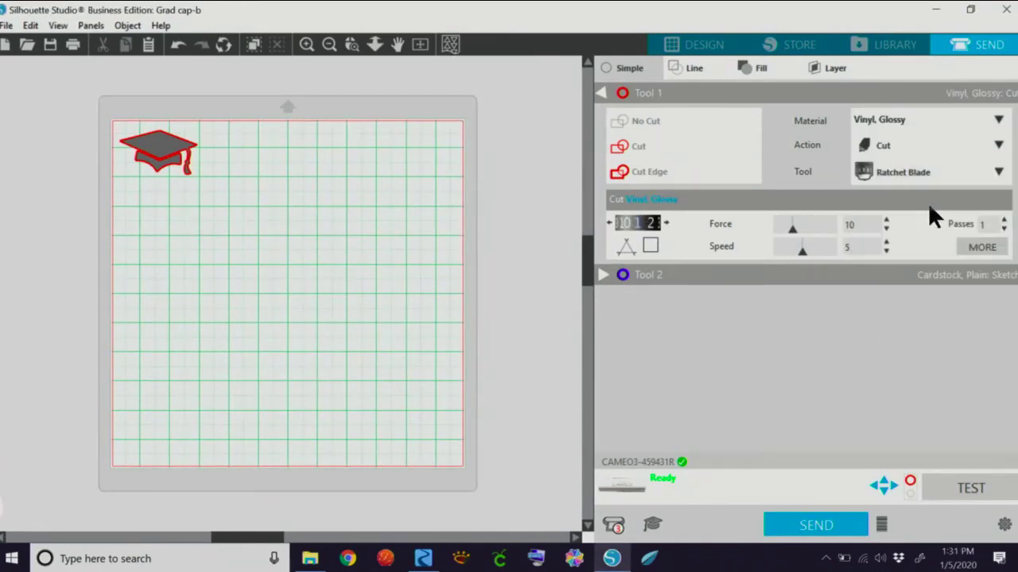